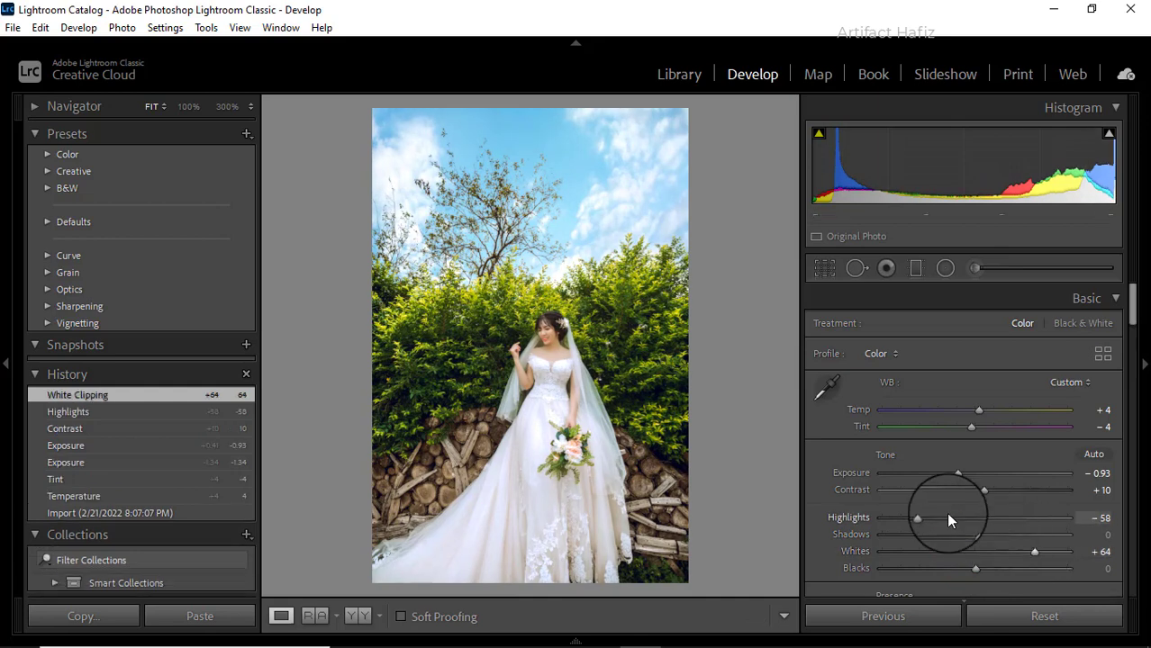
# Refine the photo's tone by setting Highlights to −77, Whites to +49, Blacks to −14 and Shadows to +11
pyautogui.moveTo(920, 518); pyautogui.dragTo(903, 519)
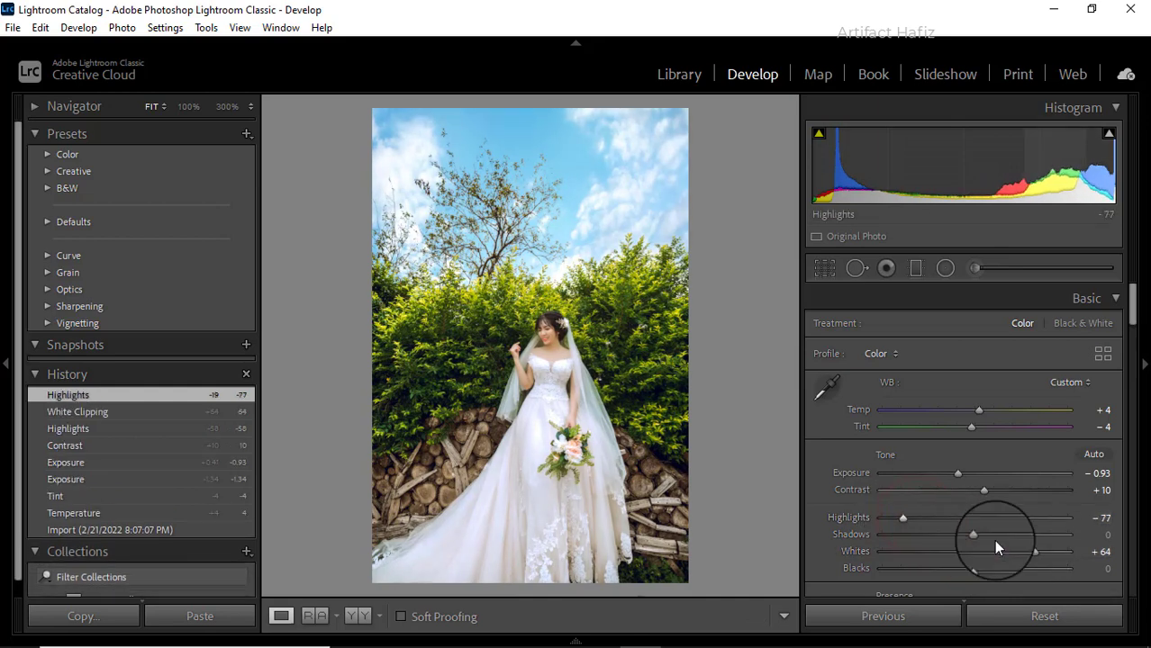
pyautogui.moveTo(1033, 551); pyautogui.dragTo(983, 536)
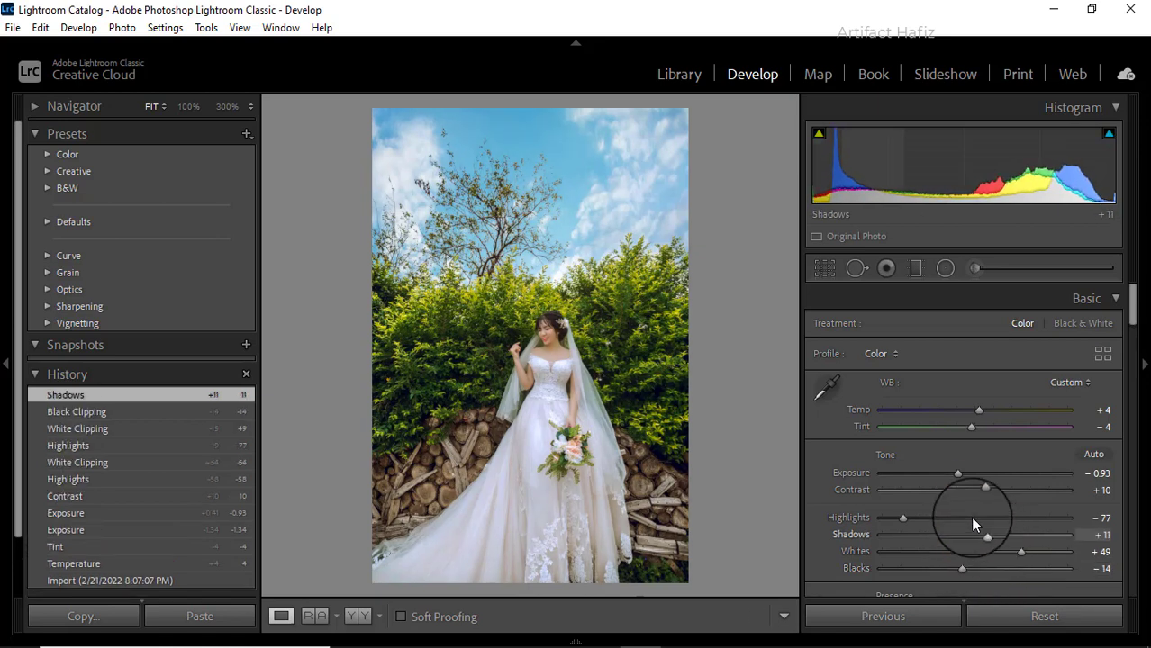
# Adjust the presence settings to Texture +2, Clarity +2, Dehaze +83, Vibrance +22 and Saturation −6
pyautogui.scroll(-5, 978, 482)
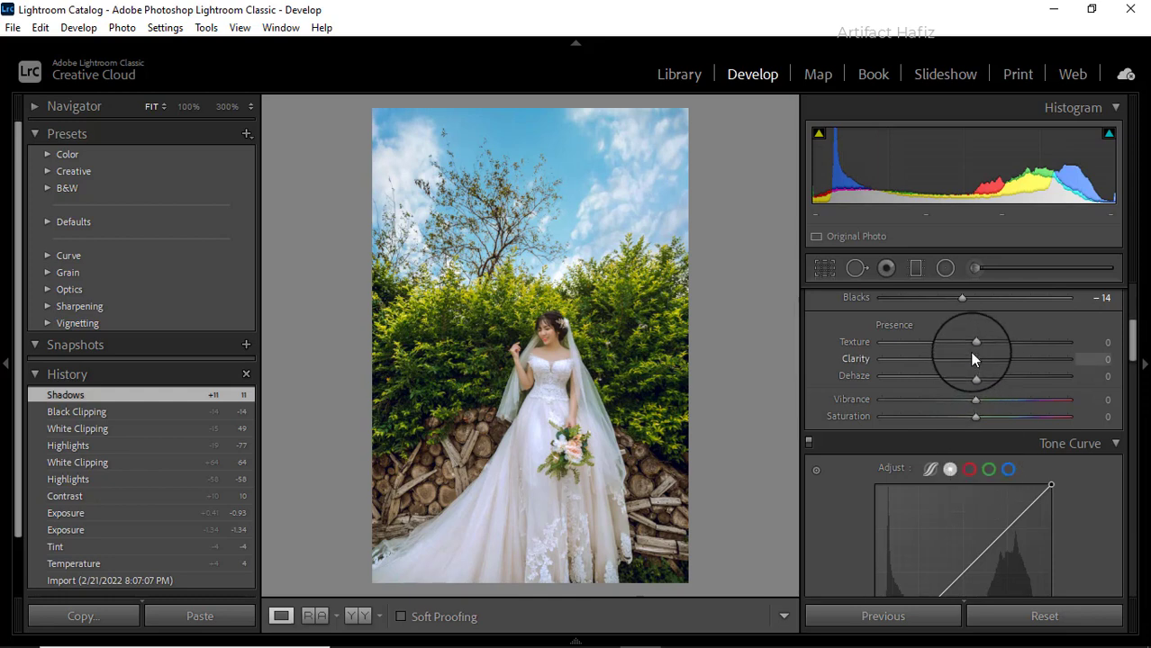
pyautogui.moveTo(974, 341); pyautogui.dragTo(1052, 376)
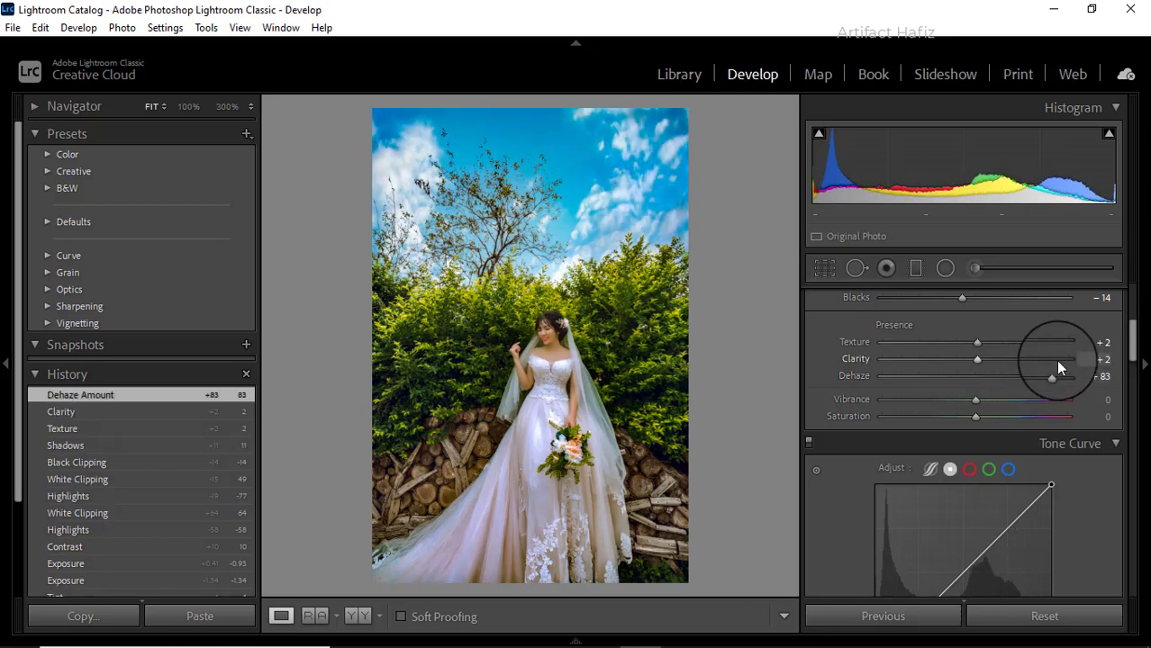
pyautogui.scroll(-1, 1001, 371)
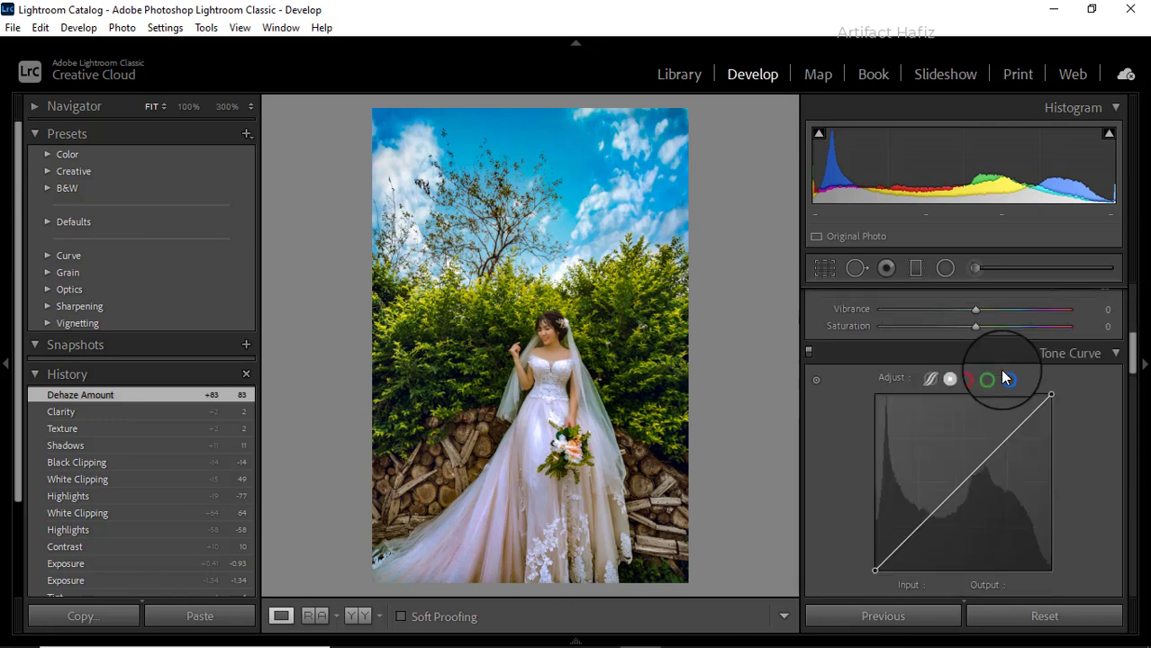
pyautogui.scroll(1, 1008, 360)
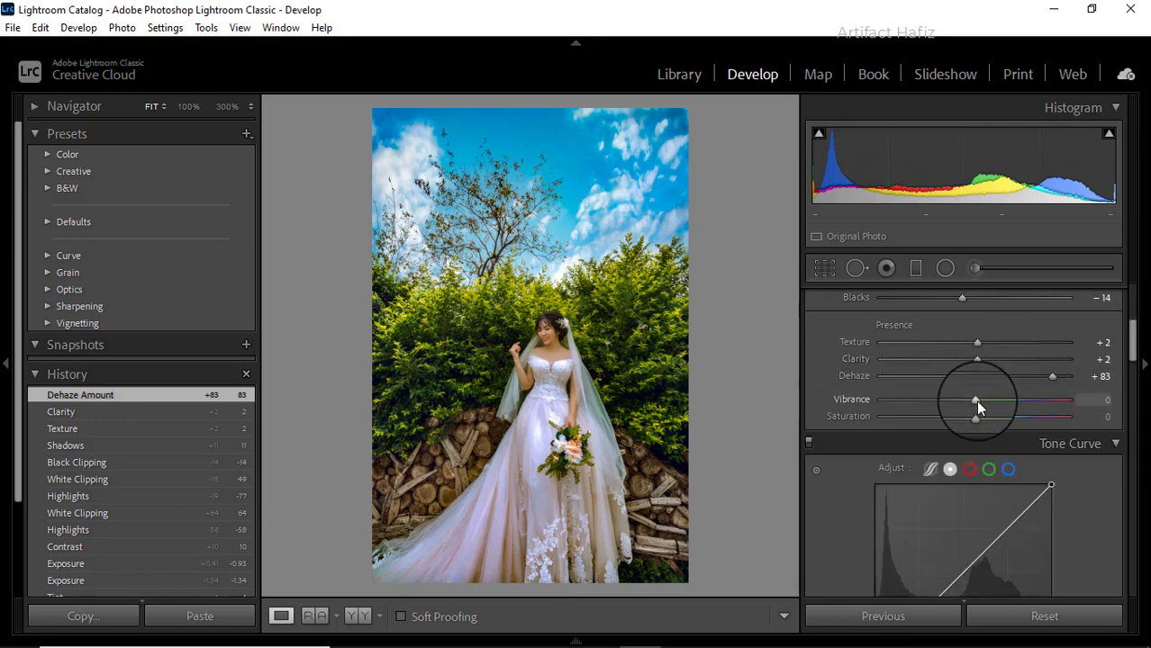
pyautogui.moveTo(975, 399)
pyautogui.mouseDown()
pyautogui.moveTo(996, 403)
pyautogui.moveTo(969, 420)
pyautogui.mouseUp()
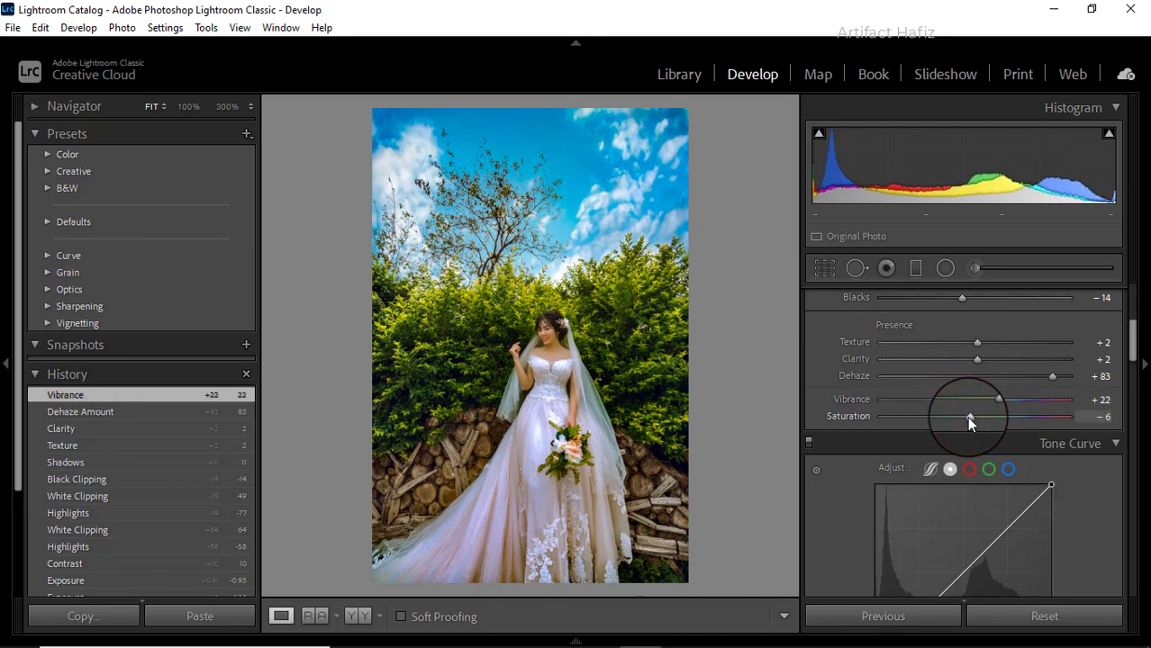
pyautogui.press('Down')
pyautogui.moveTo(971, 415); pyautogui.dragTo(968, 416)
# Shape the main point curve into a gentle S with an upper point at input 187, output 200, and slightly lift the black point
pyautogui.scroll(-2, 937, 434)
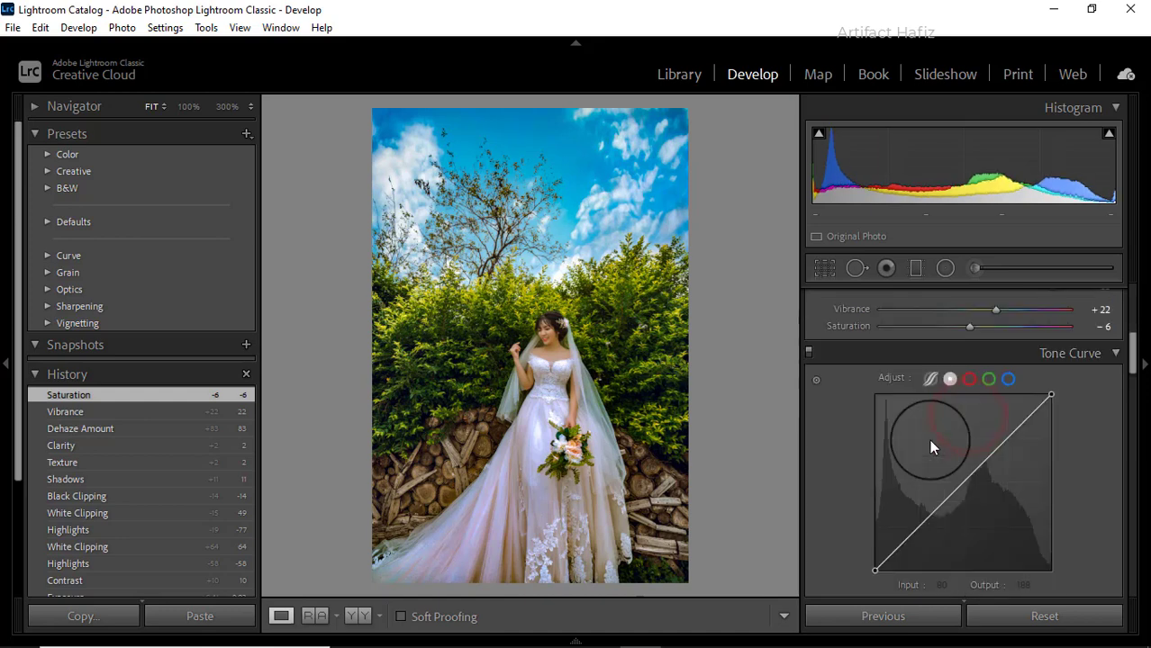
pyautogui.scroll(-2, 930, 440)
pyautogui.scroll(2, 936, 423)
pyautogui.click(950, 379)
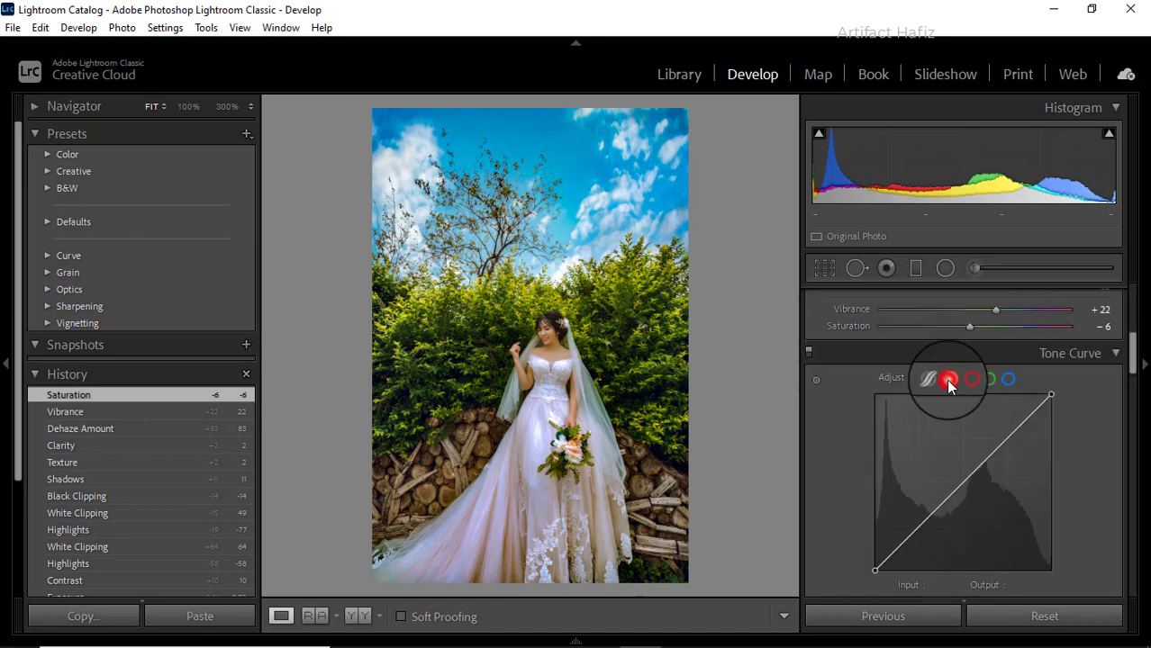
pyautogui.moveTo(918, 525); pyautogui.dragTo(921, 530)
pyautogui.moveTo(1001, 444); pyautogui.dragTo(1005, 433)
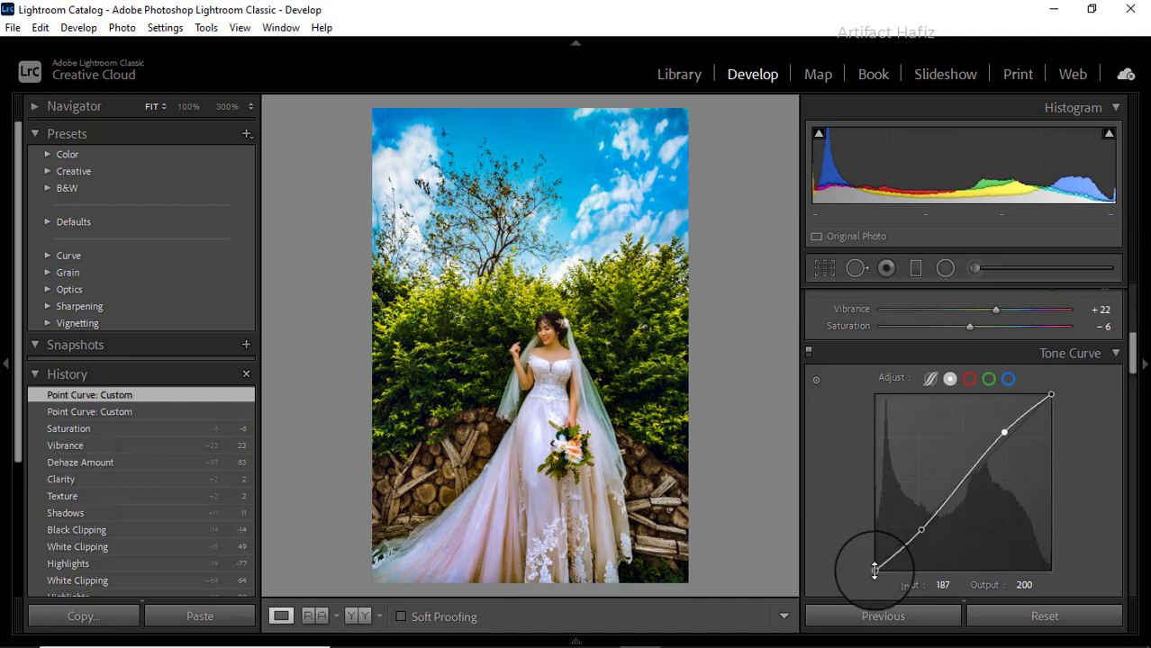
pyautogui.moveTo(874, 569); pyautogui.dragTo(874, 564)
# Bend the blue channel's curve with a lowered shadow point and an upper point at input 190, output 187
pyautogui.click(1008, 379)
pyautogui.moveTo(912, 527); pyautogui.dragTo(916, 532)
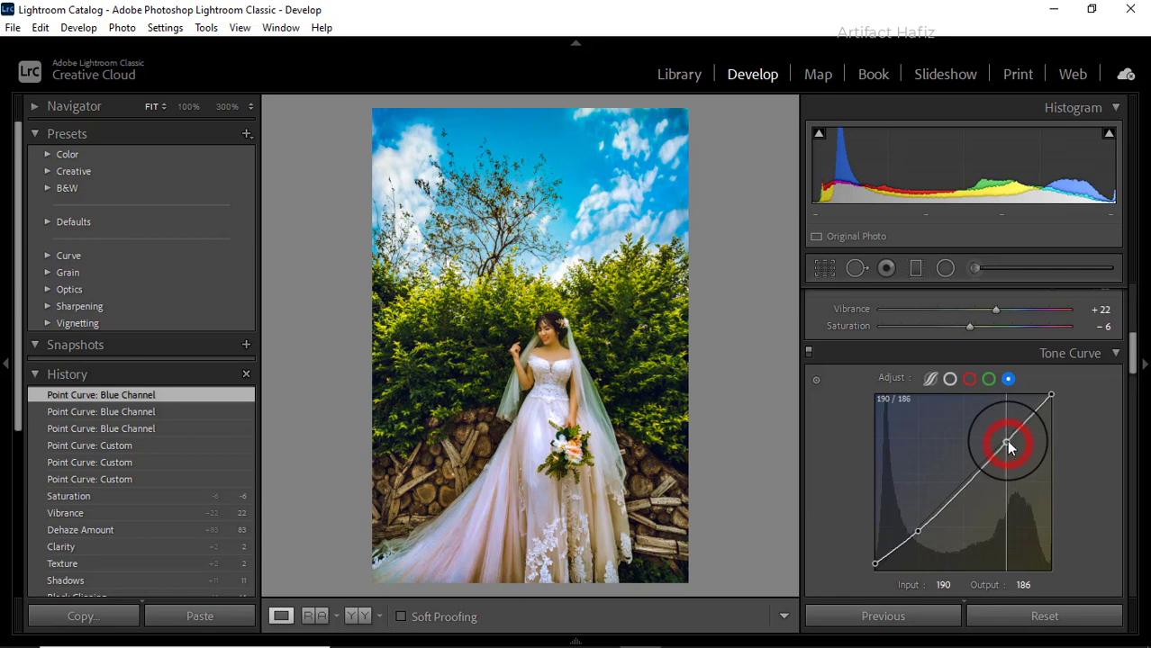
pyautogui.click(1006, 441)
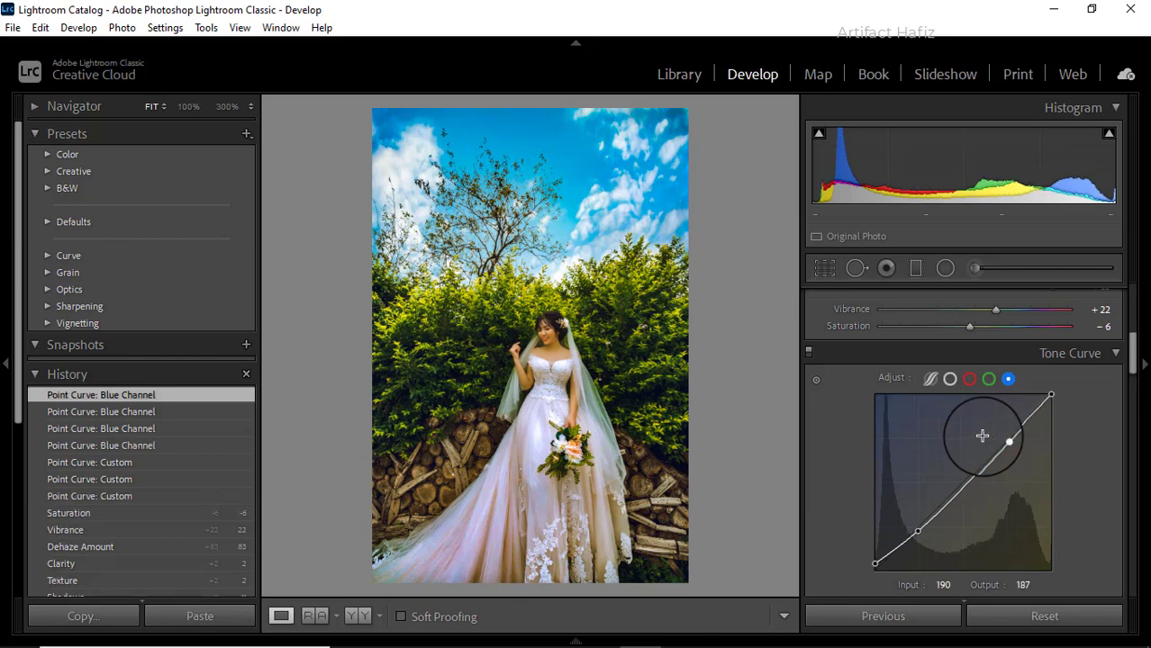
# Set the HSL saturation to Red +41, Yellow +11, Green +23, Aqua +17 and Blue +12
pyautogui.scroll(-5, 981, 434)
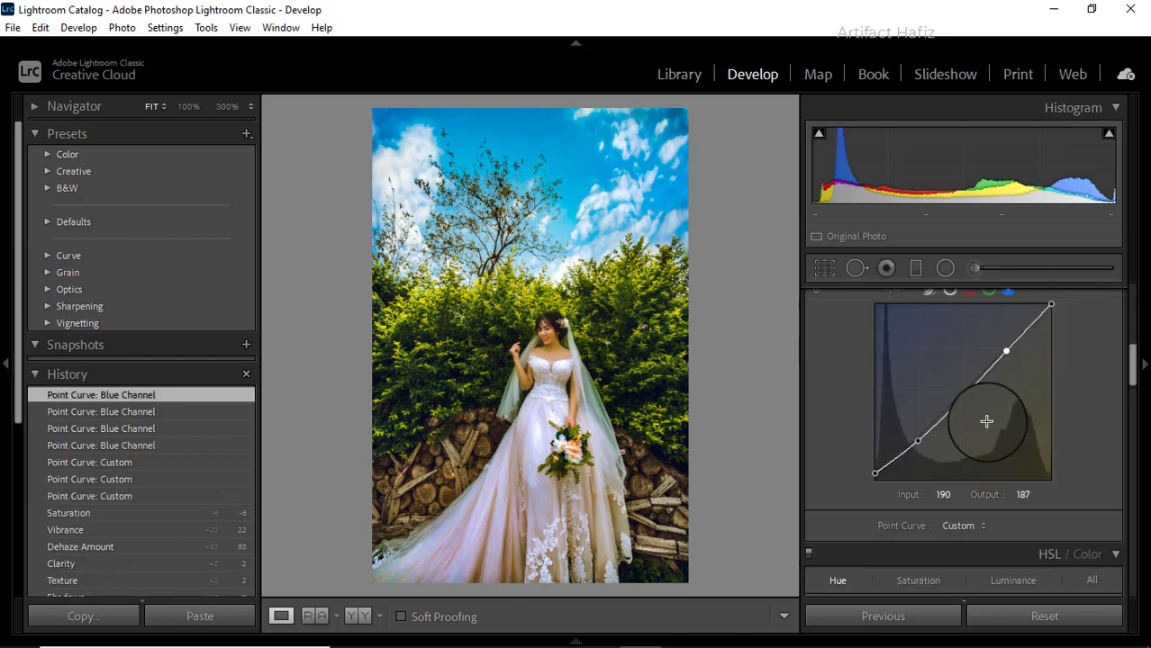
pyautogui.click(926, 401)
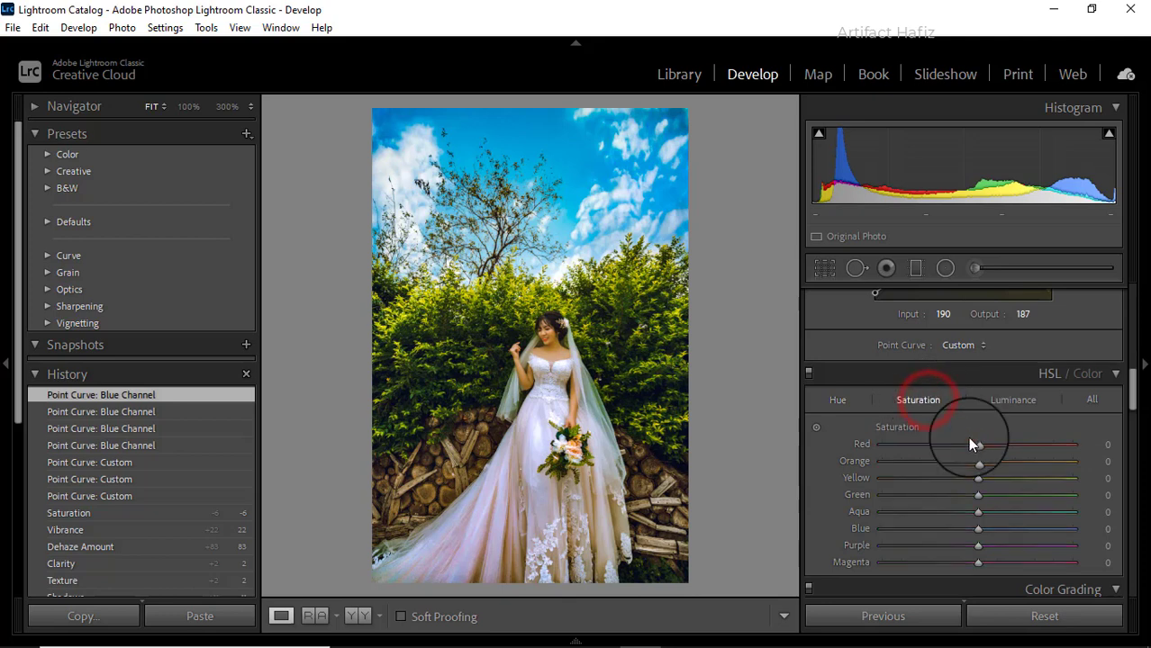
pyautogui.moveTo(976, 446); pyautogui.dragTo(1019, 448)
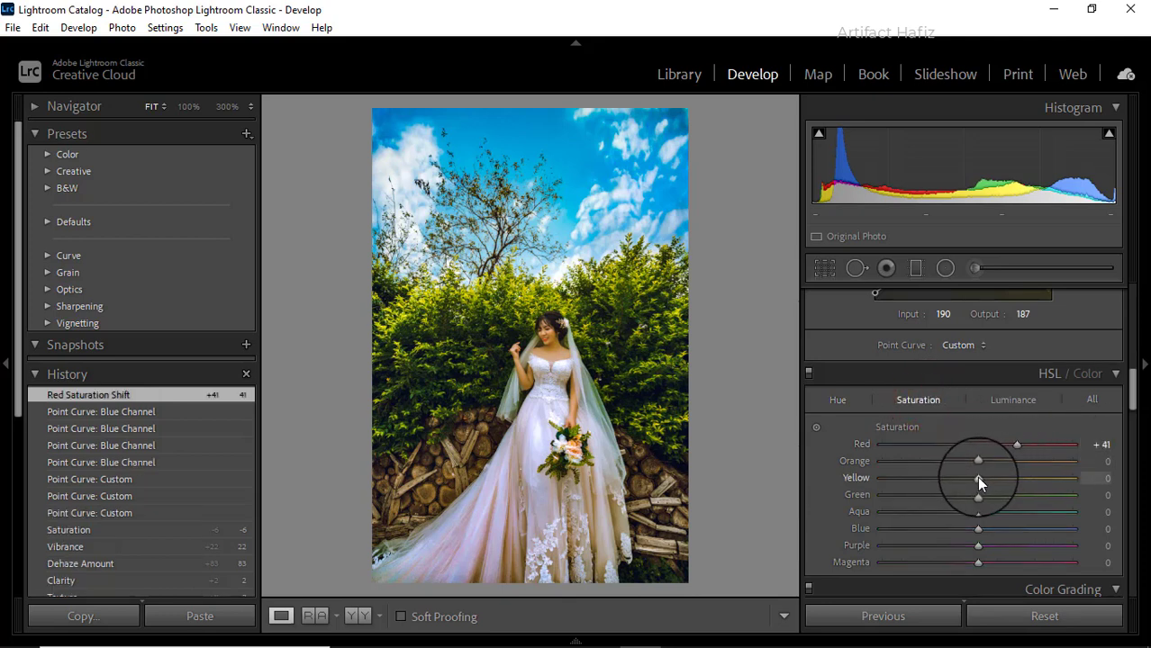
pyautogui.moveTo(979, 483); pyautogui.dragTo(932, 505)
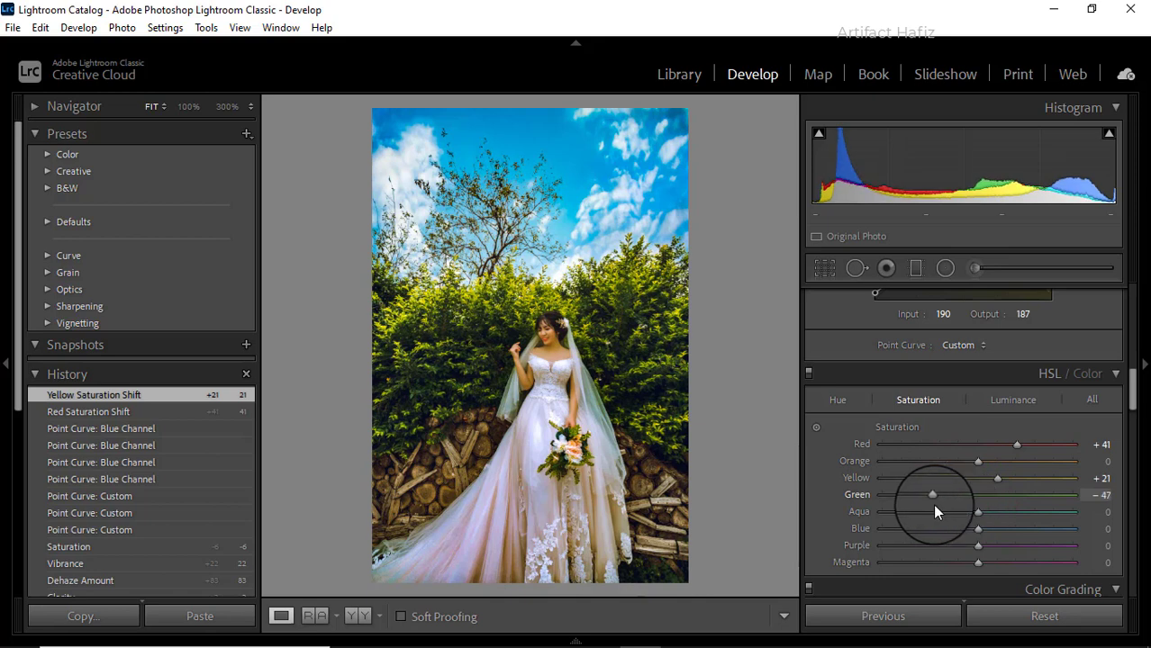
pyautogui.moveTo(990, 476); pyautogui.dragTo(990, 530)
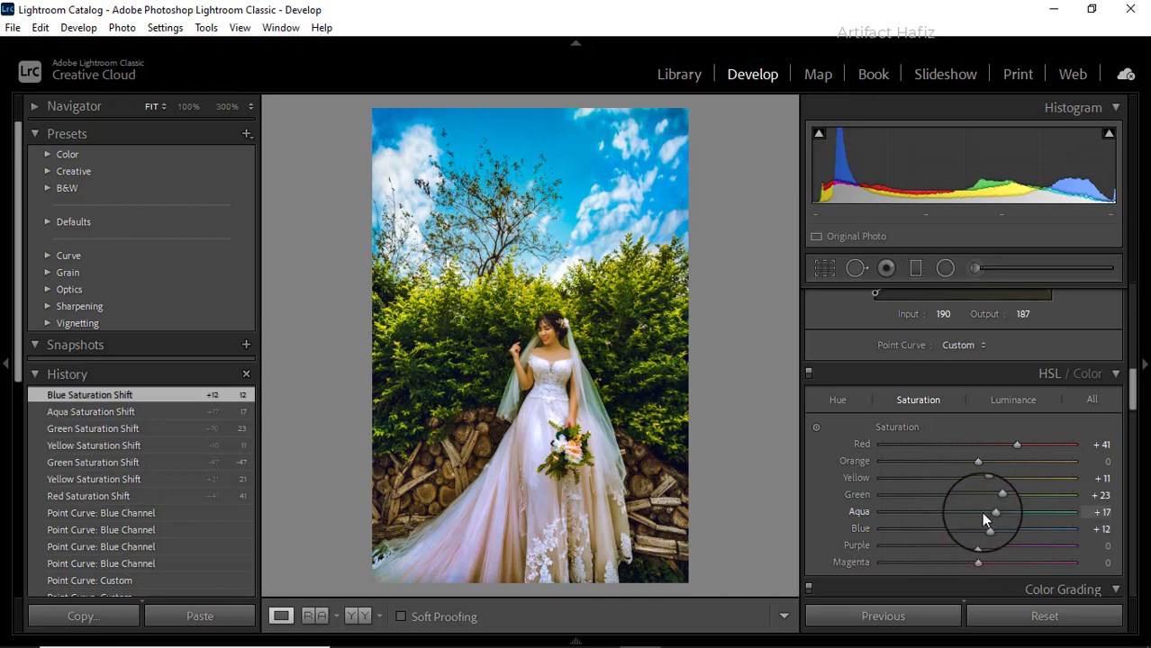
# Set the HSL luminance to Red +2, Orange +18, Yellow −3, Green +7, Aqua +7 and Blue +9
pyautogui.click(997, 404)
pyautogui.moveTo(977, 461); pyautogui.dragTo(988, 530)
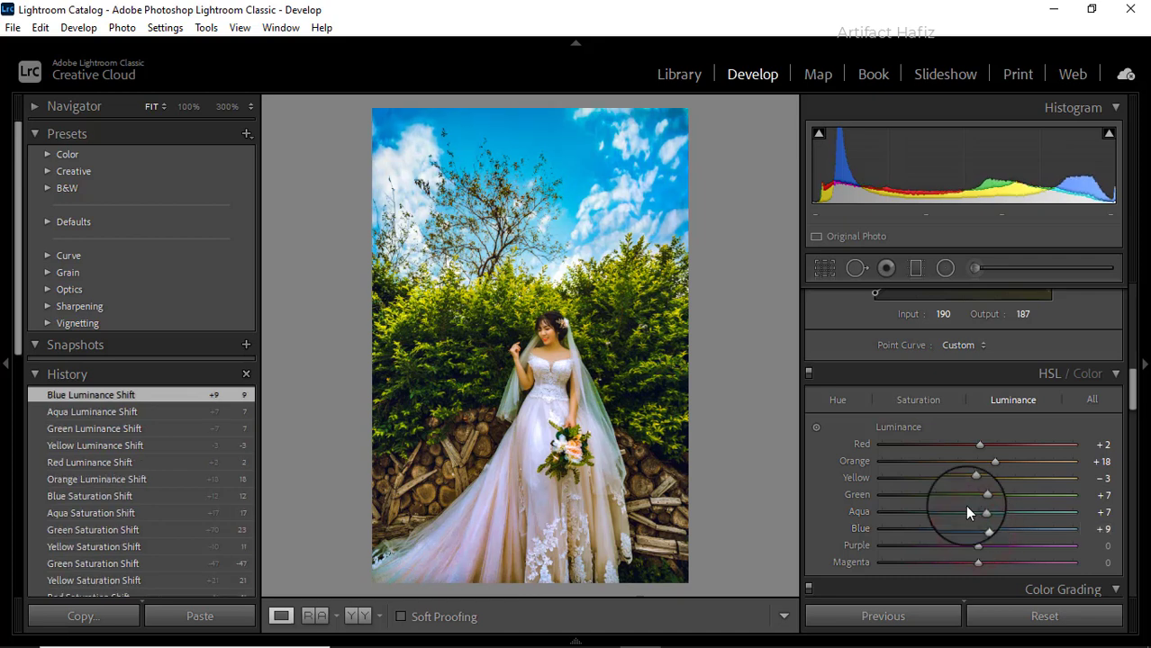
# Shift the HSL hues to Yellow −17, Green −49, Aqua −7 and Blue +10
pyautogui.click(842, 407)
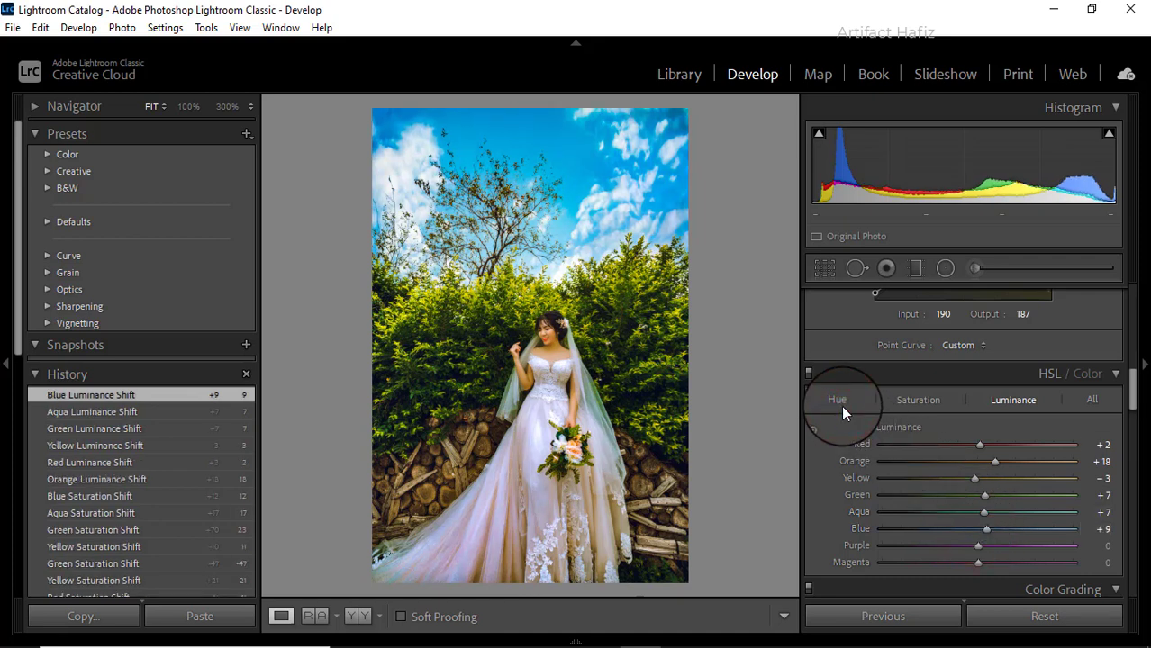
pyautogui.click(837, 401)
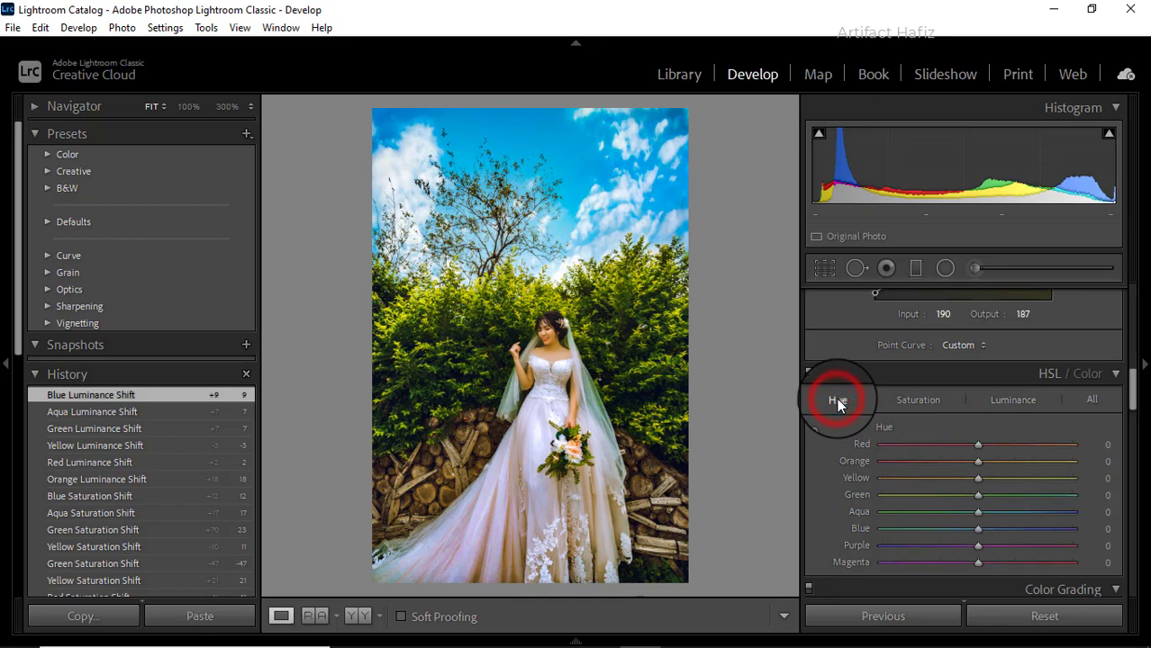
pyautogui.scroll(-2, 945, 462)
pyautogui.moveTo(978, 422); pyautogui.dragTo(999, 444)
pyautogui.moveTo(932, 426); pyautogui.dragTo(976, 432)
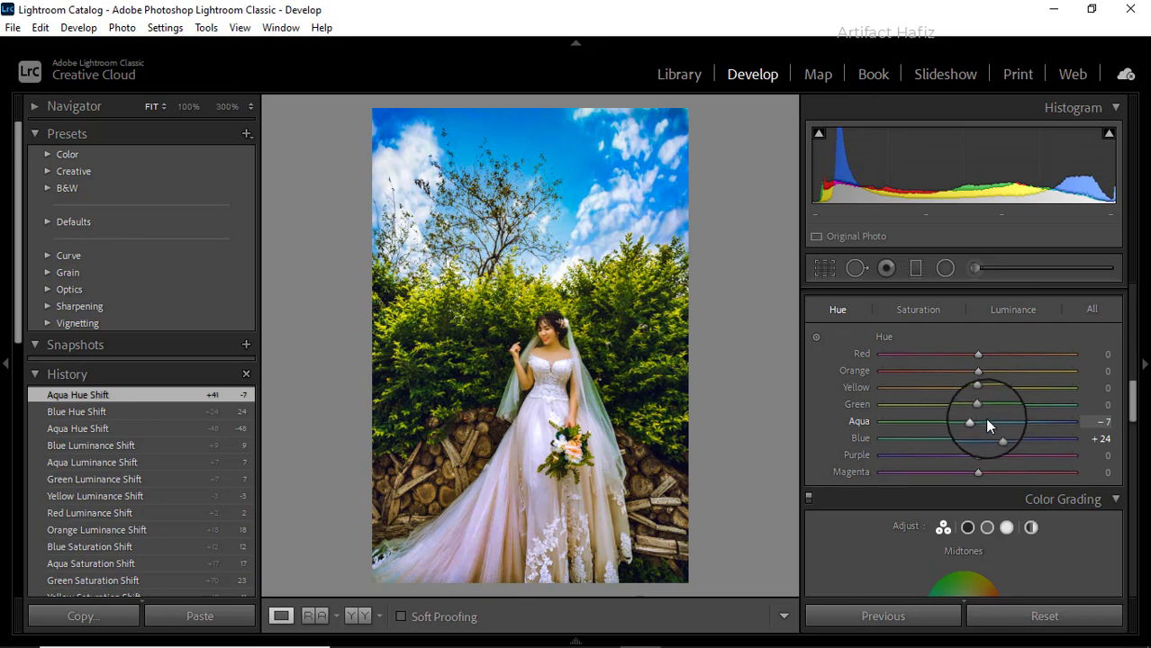
pyautogui.moveTo(978, 387)
pyautogui.mouseDown()
pyautogui.moveTo(1043, 389)
pyautogui.moveTo(922, 398)
pyautogui.moveTo(998, 402)
pyautogui.moveTo(930, 408)
pyautogui.mouseUp()
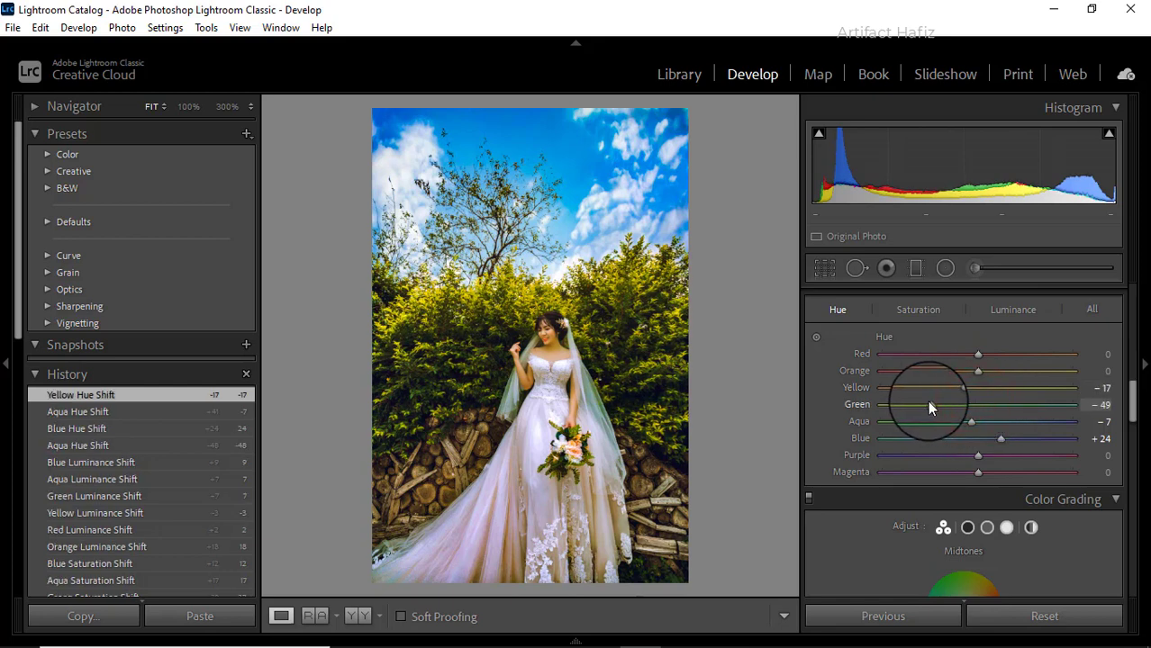
pyautogui.doubleClick(995, 440)
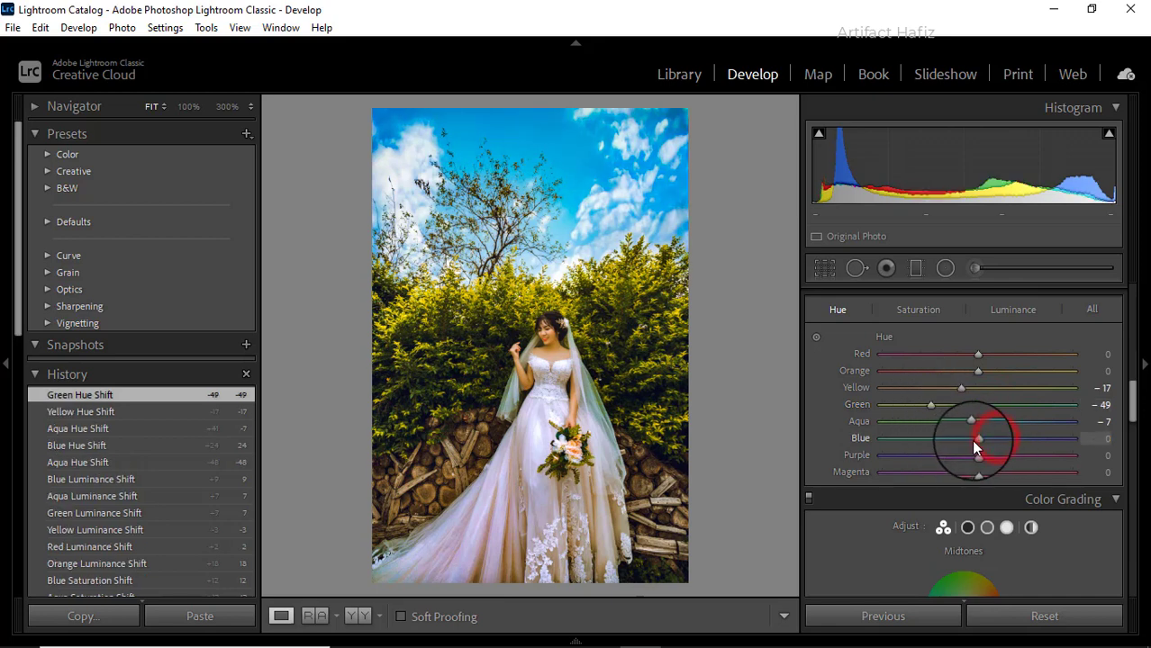
pyautogui.moveTo(973, 445); pyautogui.dragTo(984, 445)
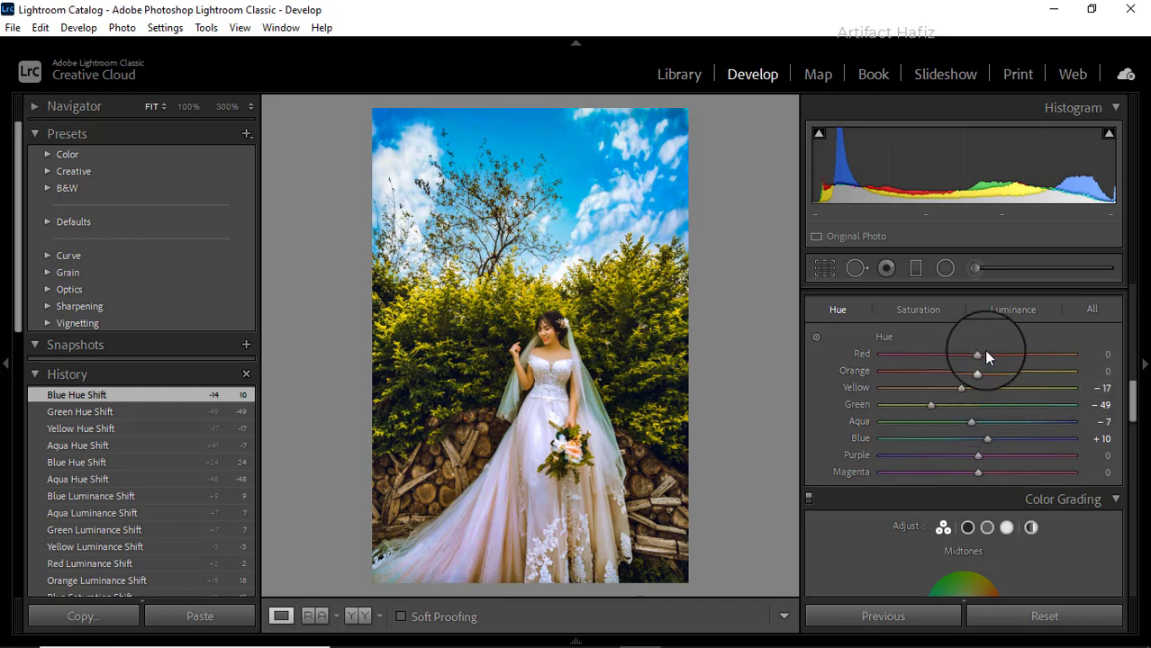
# Readjust the HSL luminance of Yellow and Green to +3 each
pyautogui.click(1000, 309)
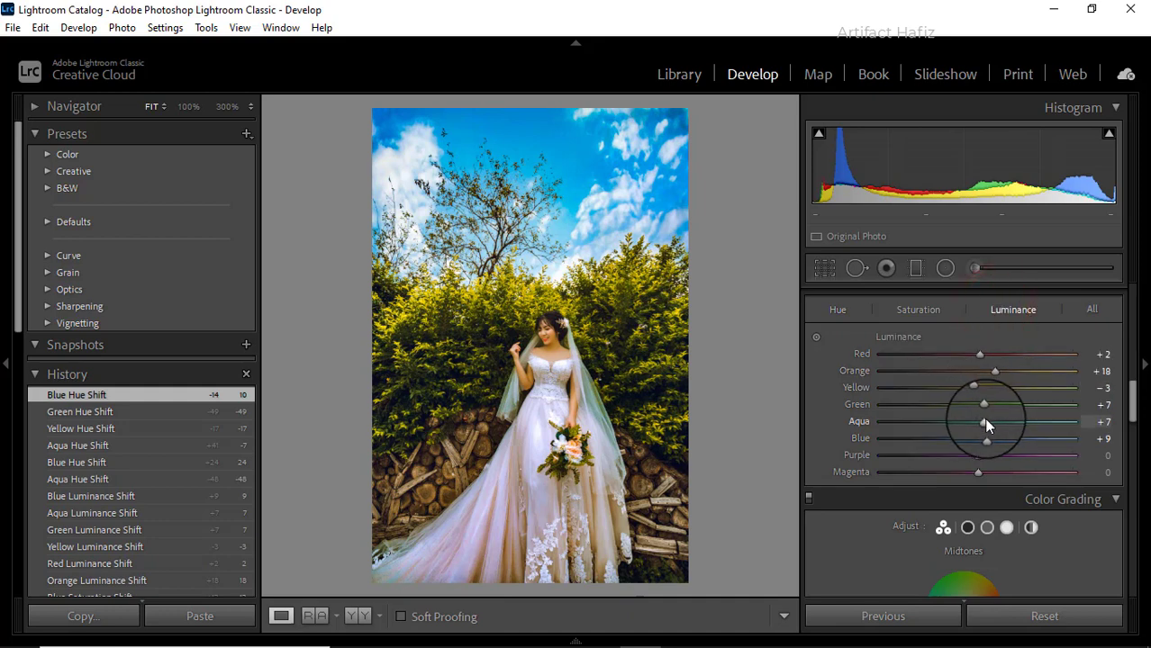
pyautogui.moveTo(974, 387)
pyautogui.mouseDown()
pyautogui.moveTo(879, 390)
pyautogui.moveTo(979, 401)
pyautogui.mouseUp()
pyautogui.moveTo(984, 404); pyautogui.dragTo(958, 507)
# Color-grade the midtones with hue 231, the shadows with hue 23 and saturation 13, and the highlights with hue 58 and saturation 10
pyautogui.scroll(-2, 899, 377)
pyautogui.moveTo(945, 502); pyautogui.dragTo(959, 450)
pyautogui.scroll(-2, 938, 467)
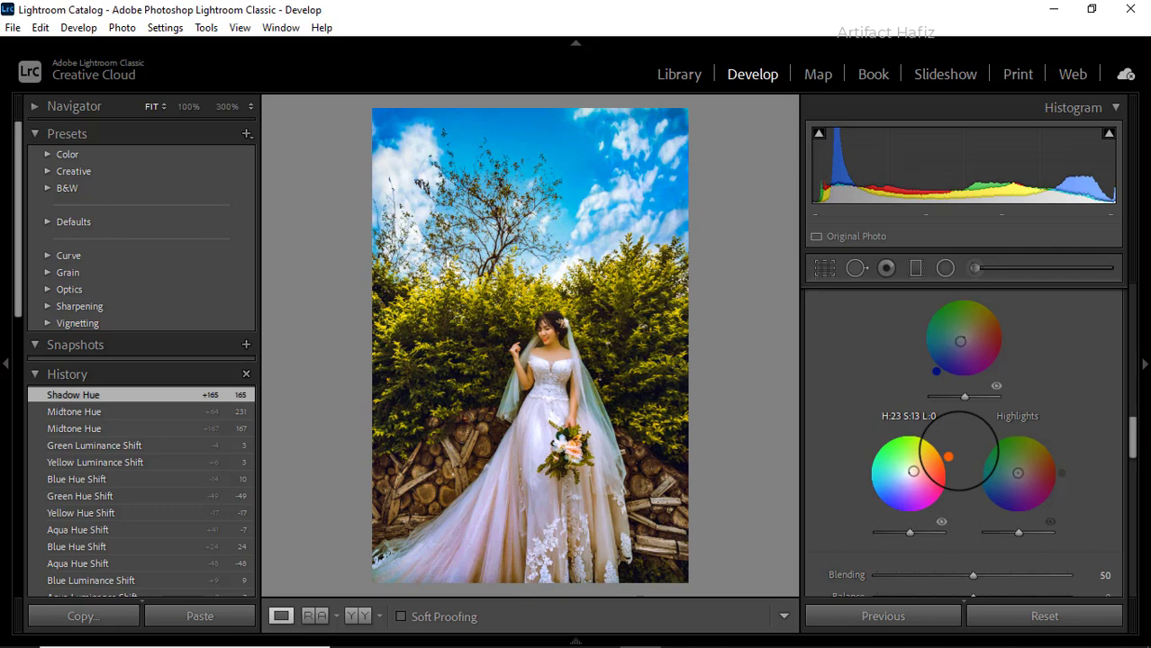
pyautogui.moveTo(949, 457); pyautogui.dragTo(950, 457)
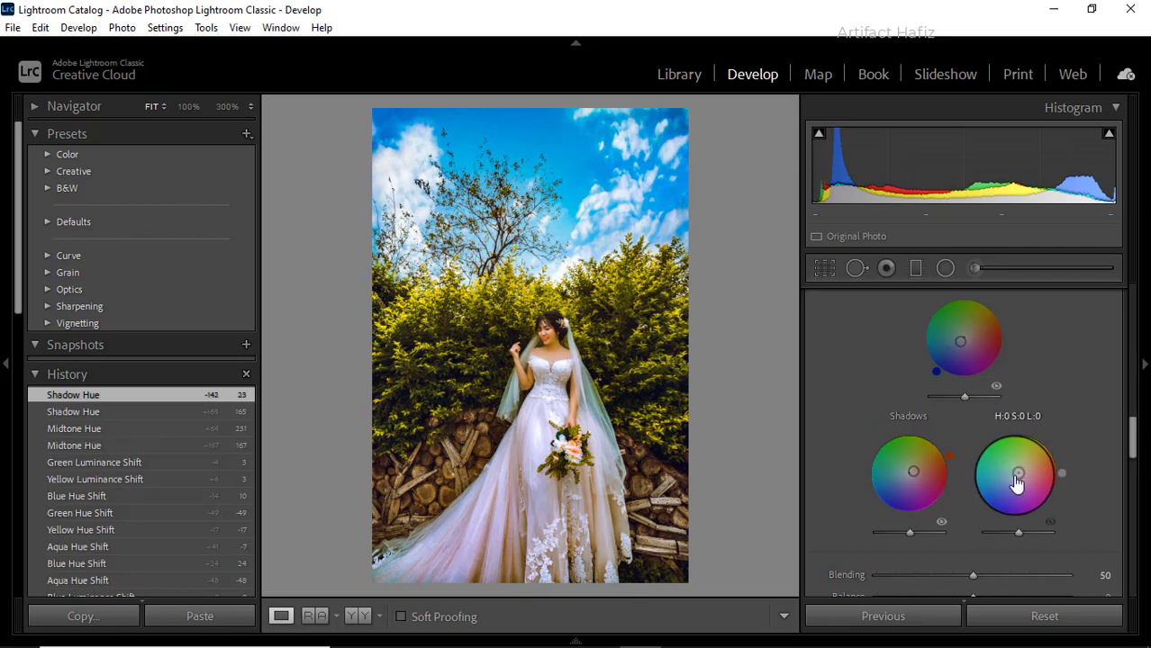
pyautogui.moveTo(1020, 471); pyautogui.dragTo(989, 426)
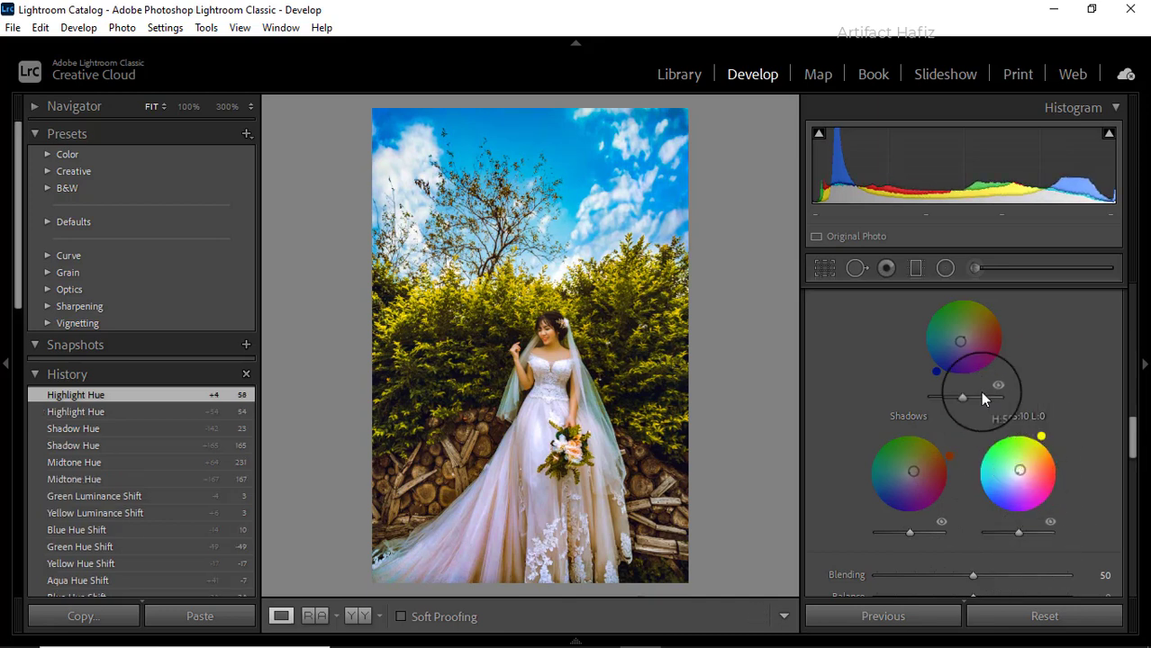
# Set the sharpening amount to 6 and the luminance noise reduction to 5
pyautogui.scroll(-3, 863, 394)
pyautogui.scroll(-2, 868, 391)
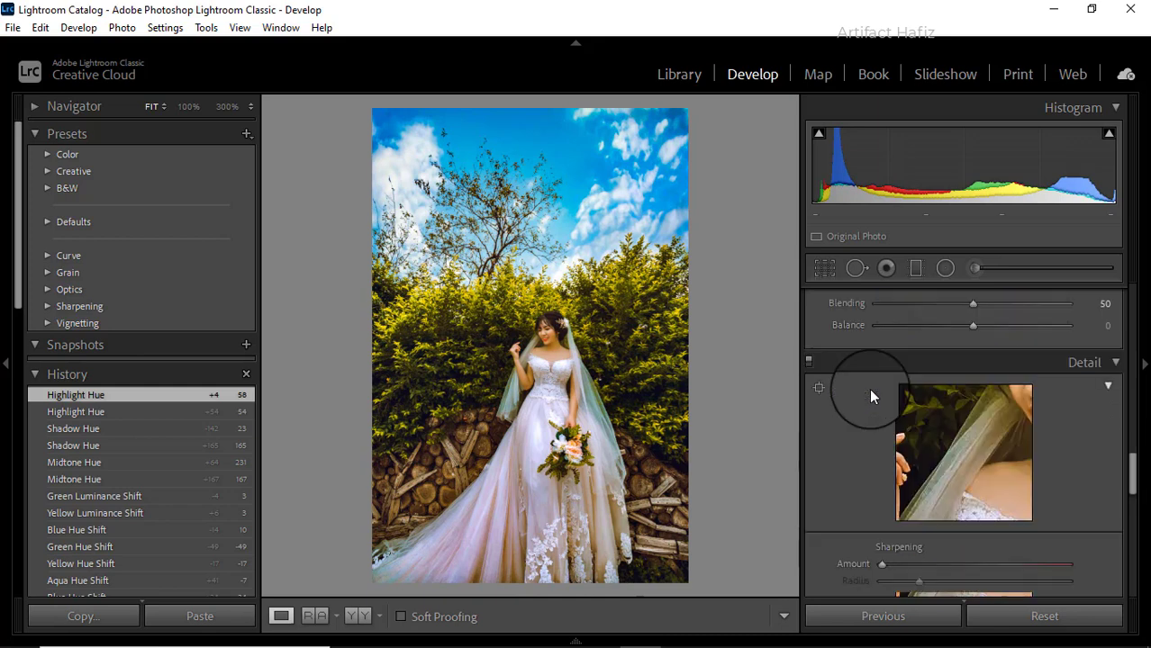
pyautogui.scroll(-4, 871, 390)
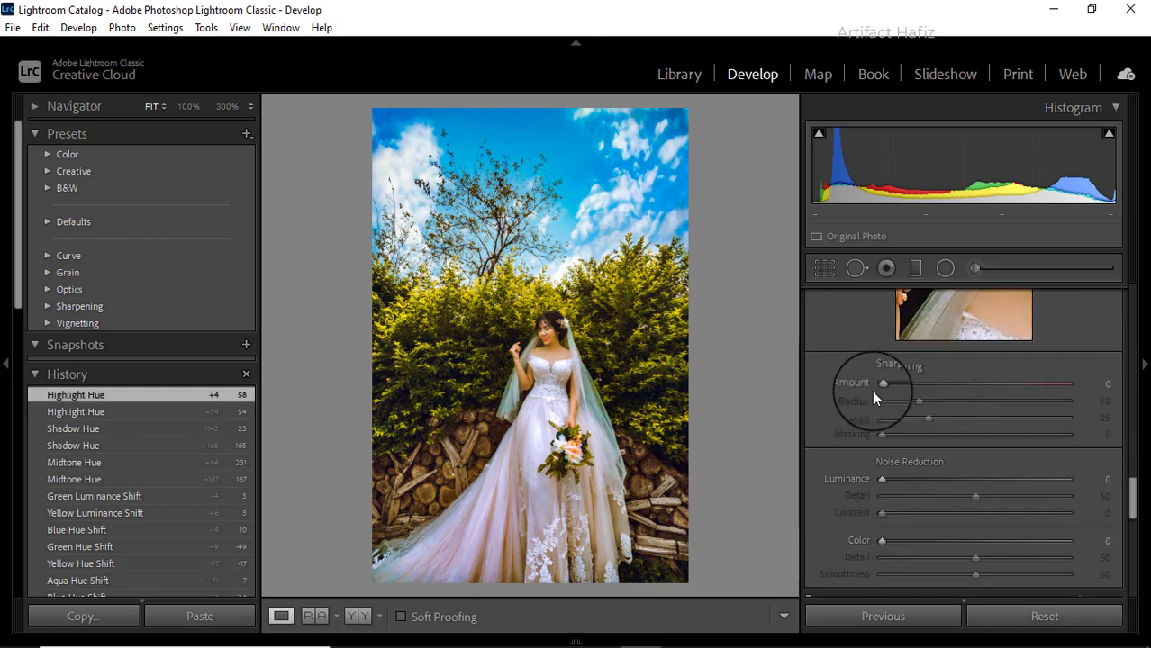
pyautogui.scroll(2, 887, 401)
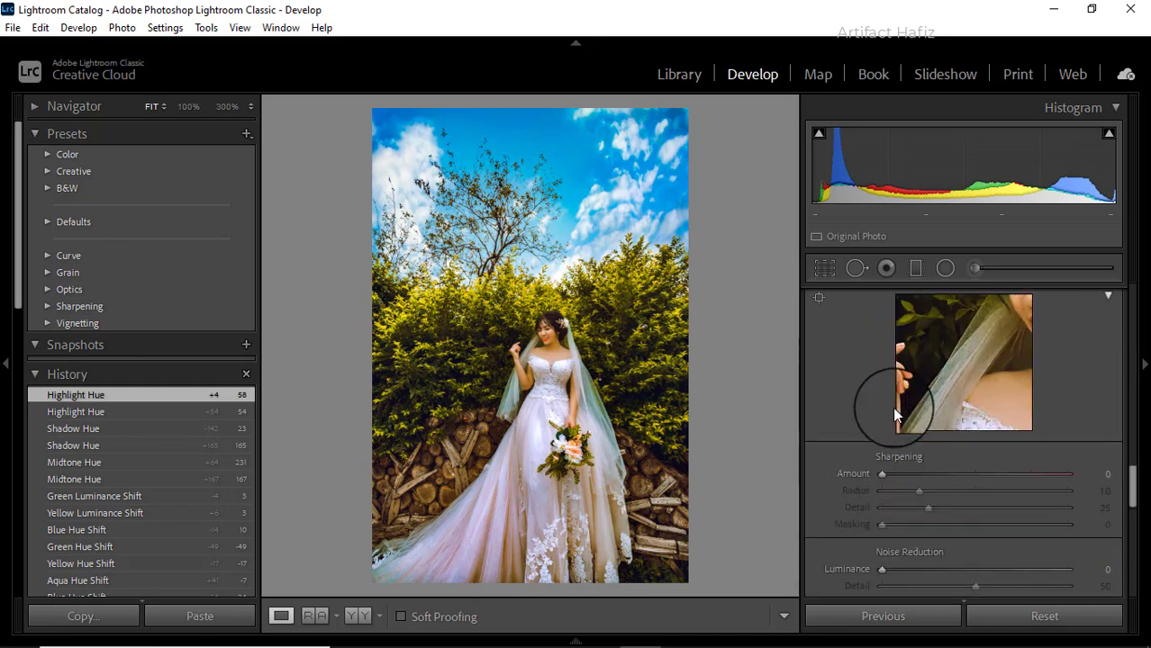
pyautogui.scroll(-2, 892, 407)
pyautogui.moveTo(882, 386); pyautogui.dragTo(889, 386)
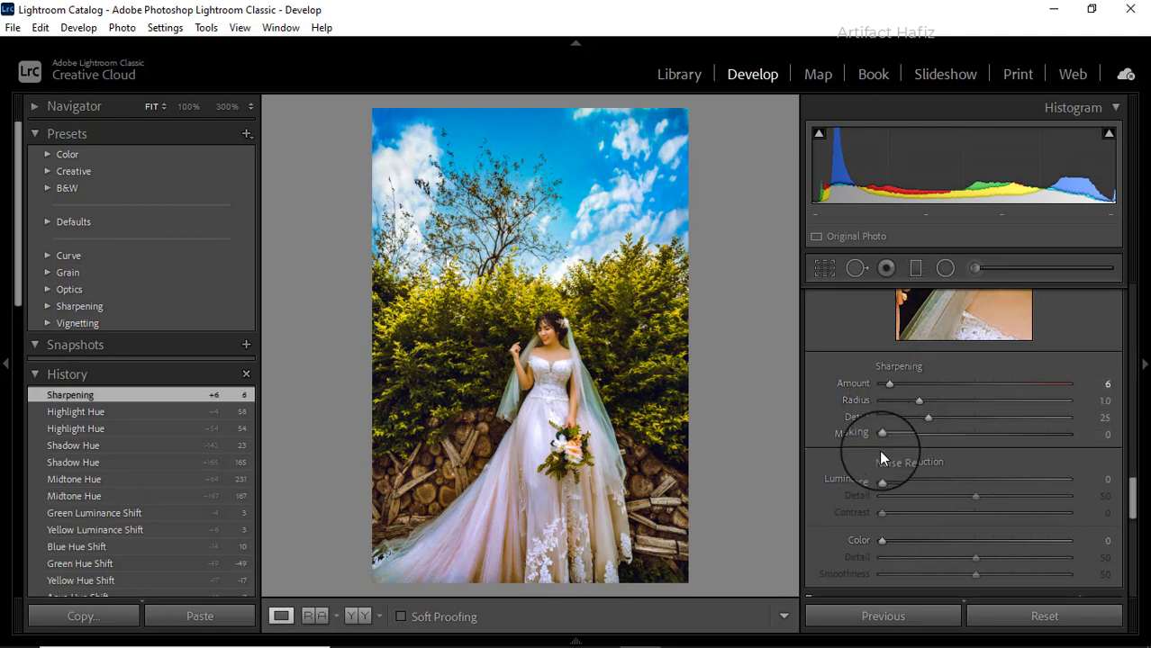
pyautogui.moveTo(884, 484); pyautogui.dragTo(898, 455)
# Add a post-crop vignette with an amount of −9
pyautogui.scroll(-3, 898, 454)
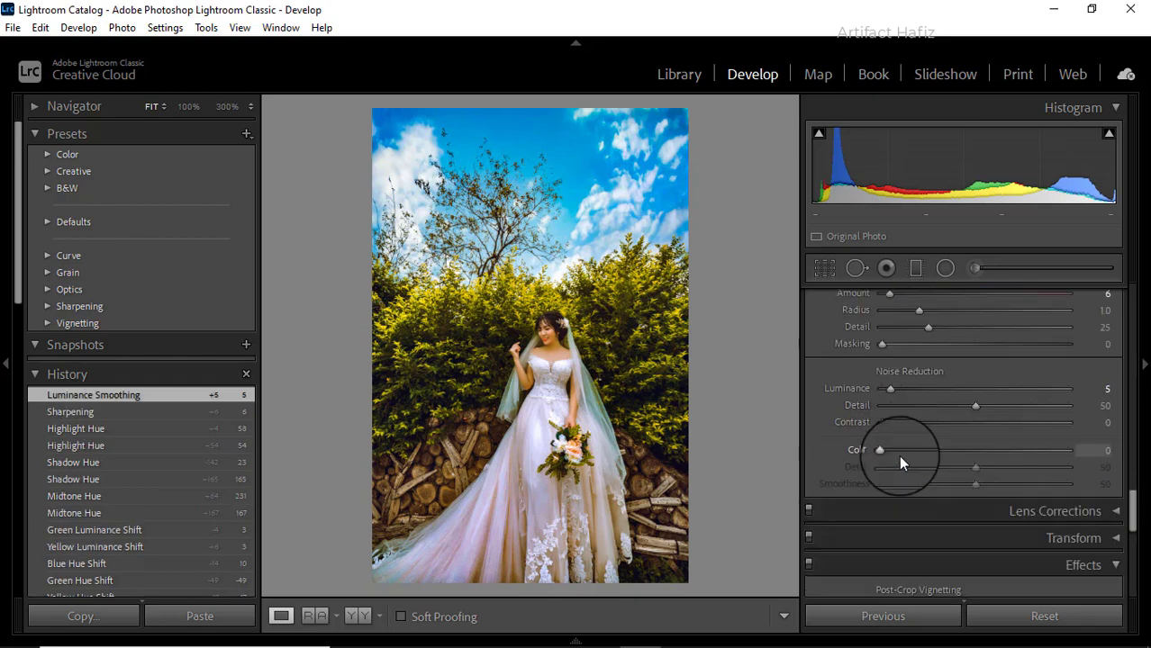
pyautogui.scroll(-6, 900, 459)
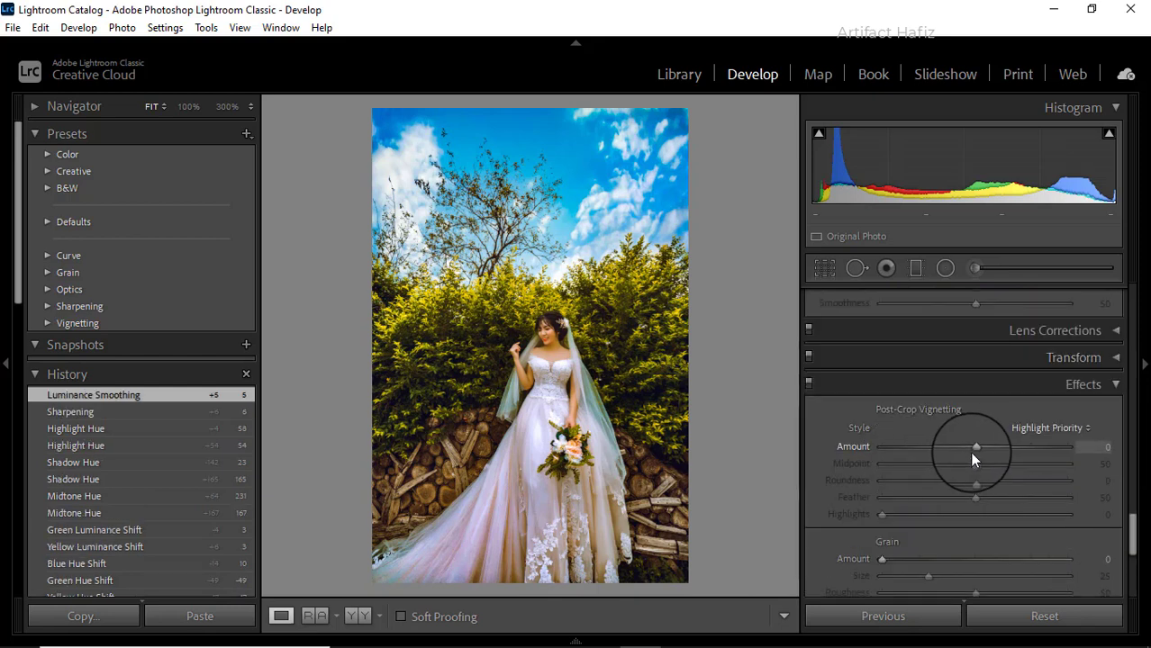
pyautogui.moveTo(975, 446); pyautogui.dragTo(966, 450)
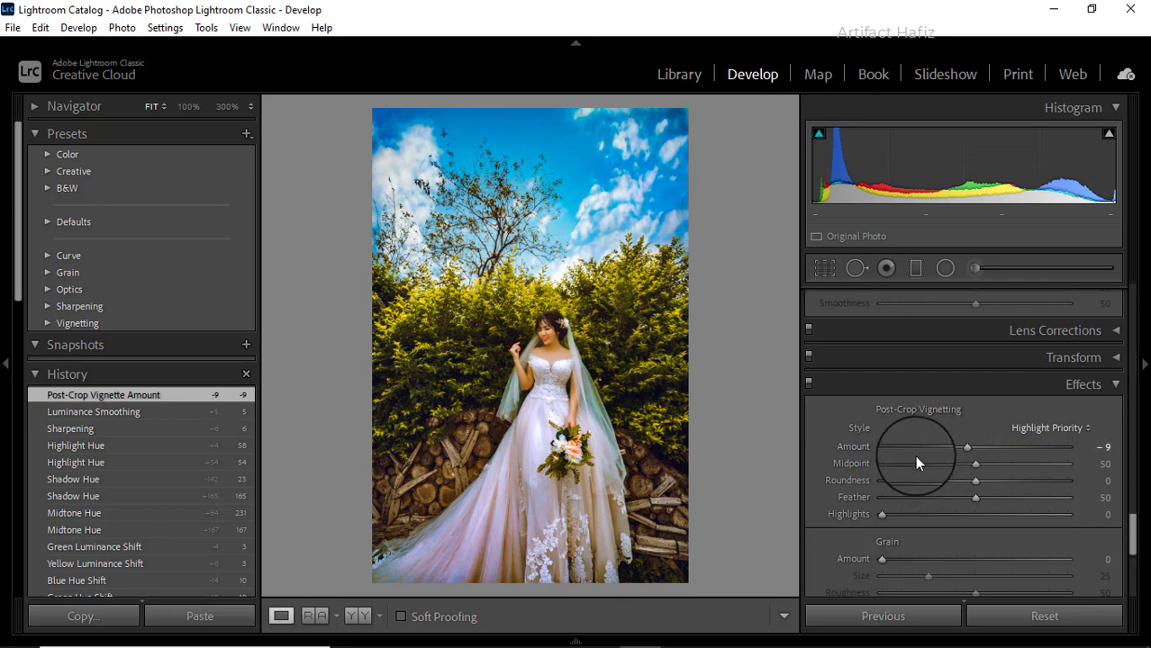
# Calibrate the primaries' saturation: green to +29, blue to −28 and red to −19
pyautogui.scroll(-6, 917, 462)
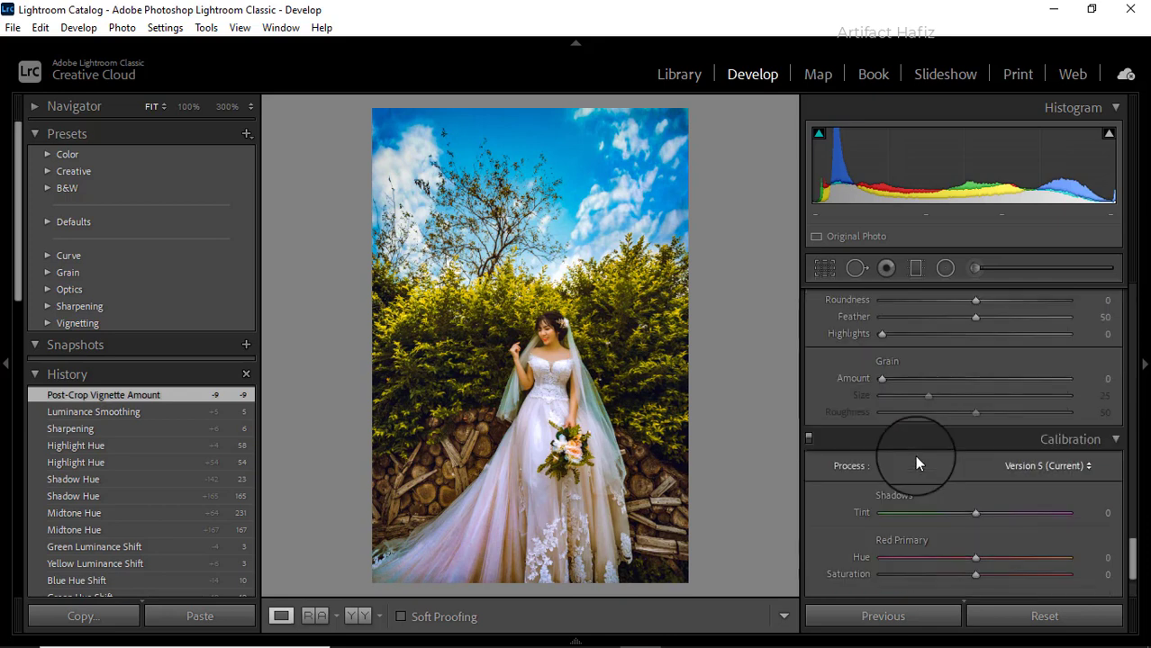
pyautogui.moveTo(974, 544); pyautogui.dragTo(1002, 545)
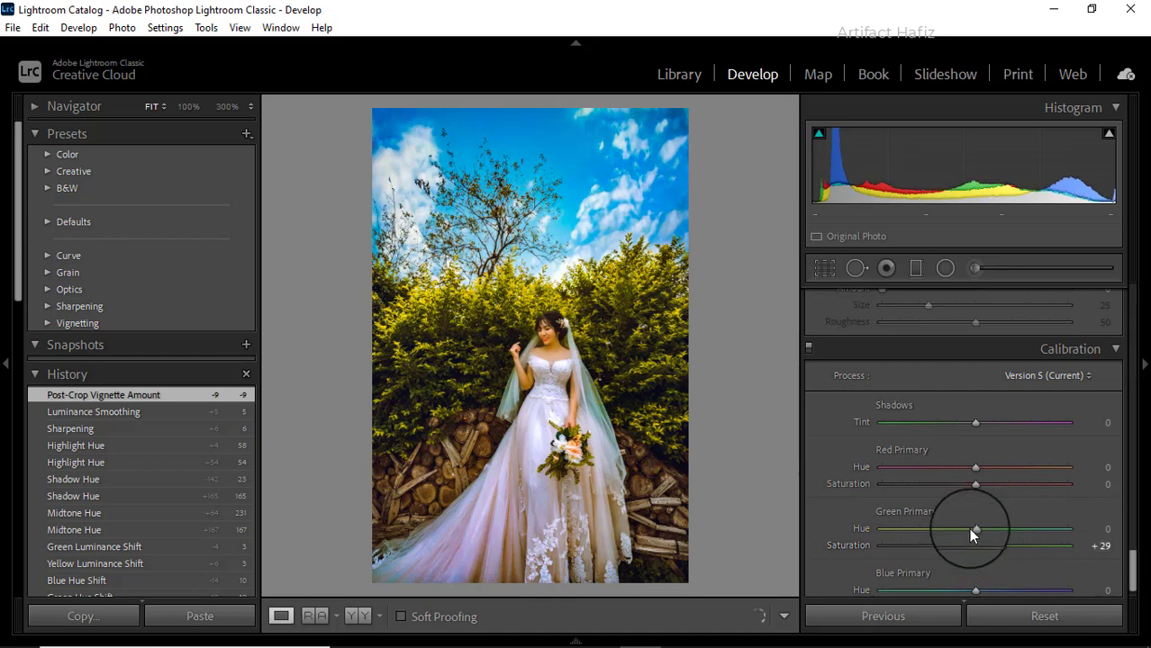
pyautogui.scroll(-1, 963, 566)
pyautogui.moveTo(974, 578); pyautogui.dragTo(949, 578)
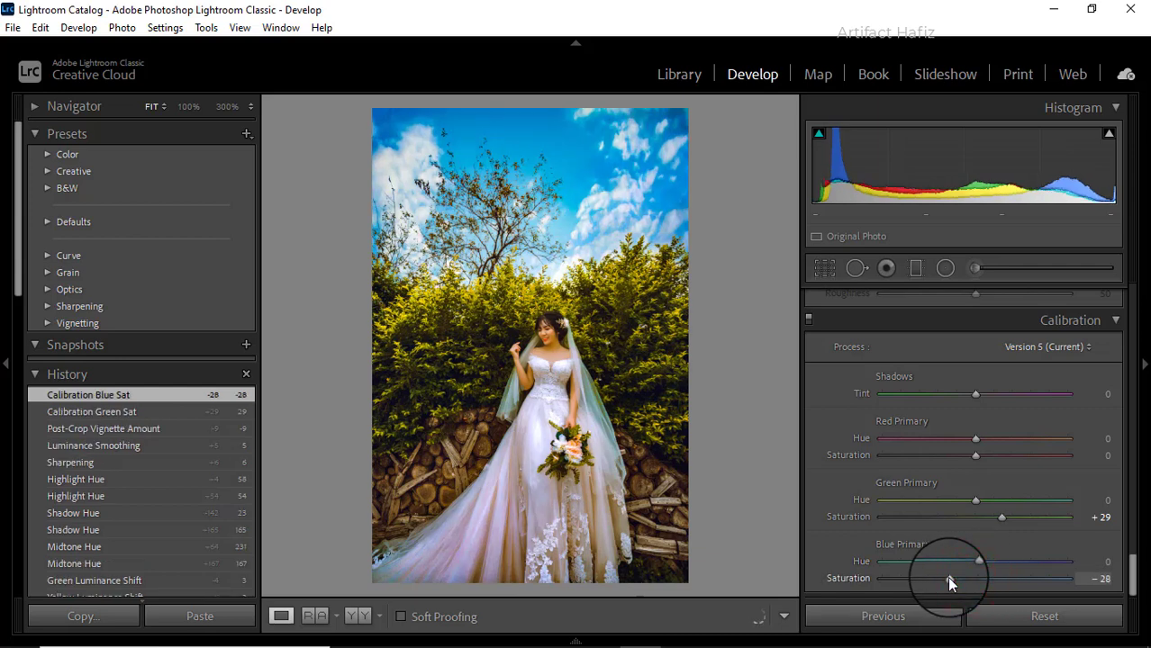
pyautogui.moveTo(974, 456); pyautogui.dragTo(952, 455)
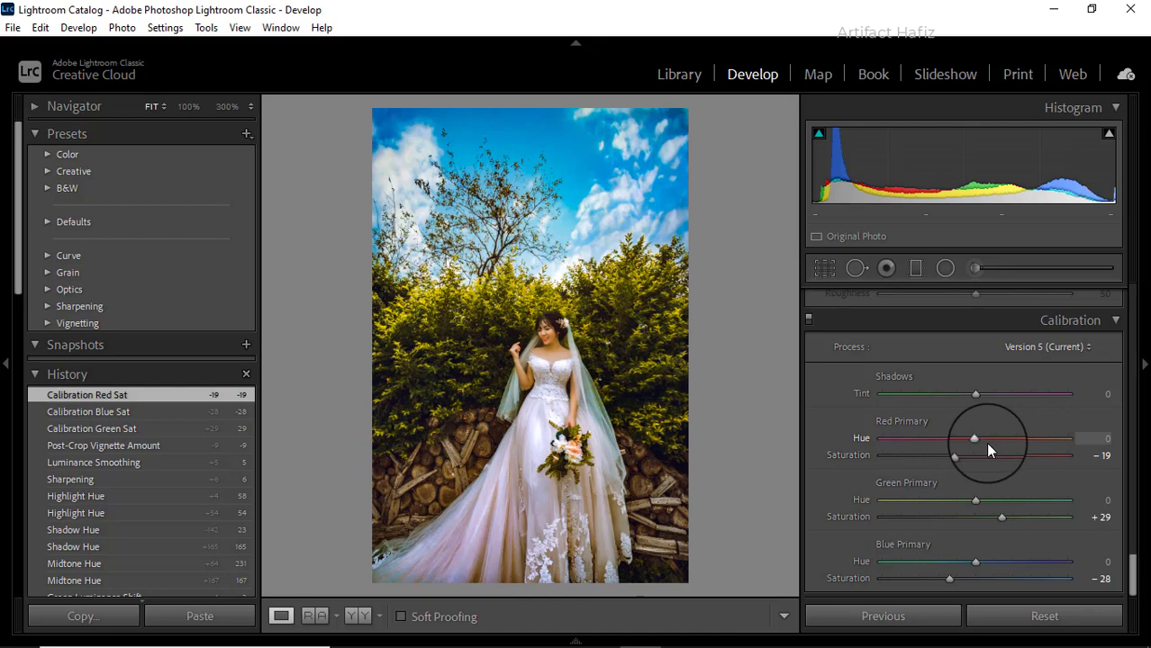
# Add a diagonal graduated filter over the photo's lower-right corner and set its exposure to −2.05
pyautogui.click(915, 270)
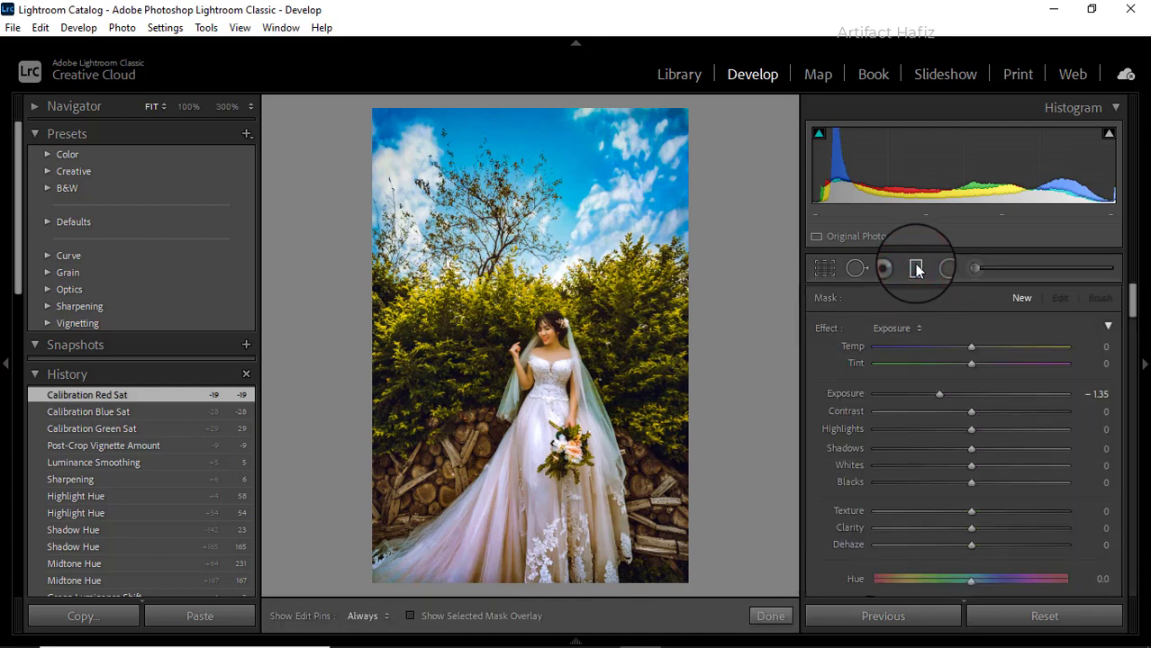
pyautogui.moveTo(946, 399)
pyautogui.mouseDown()
pyautogui.moveTo(978, 397)
pyautogui.moveTo(933, 402)
pyautogui.mouseUp()
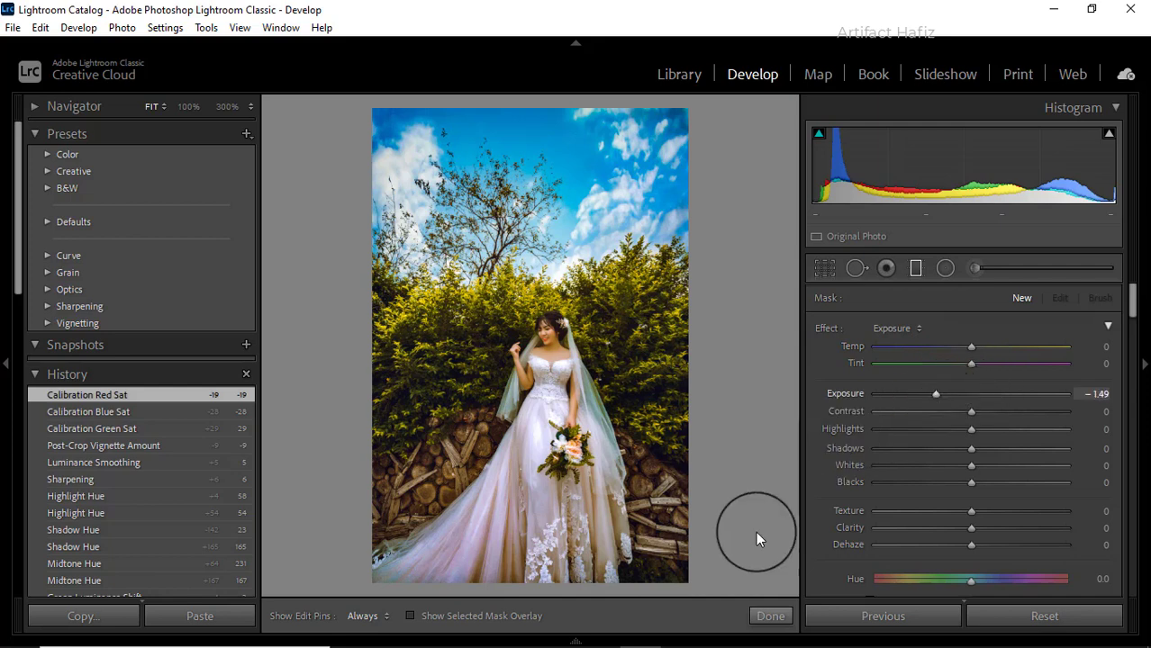
pyautogui.moveTo(705, 577); pyautogui.dragTo(529, 413)
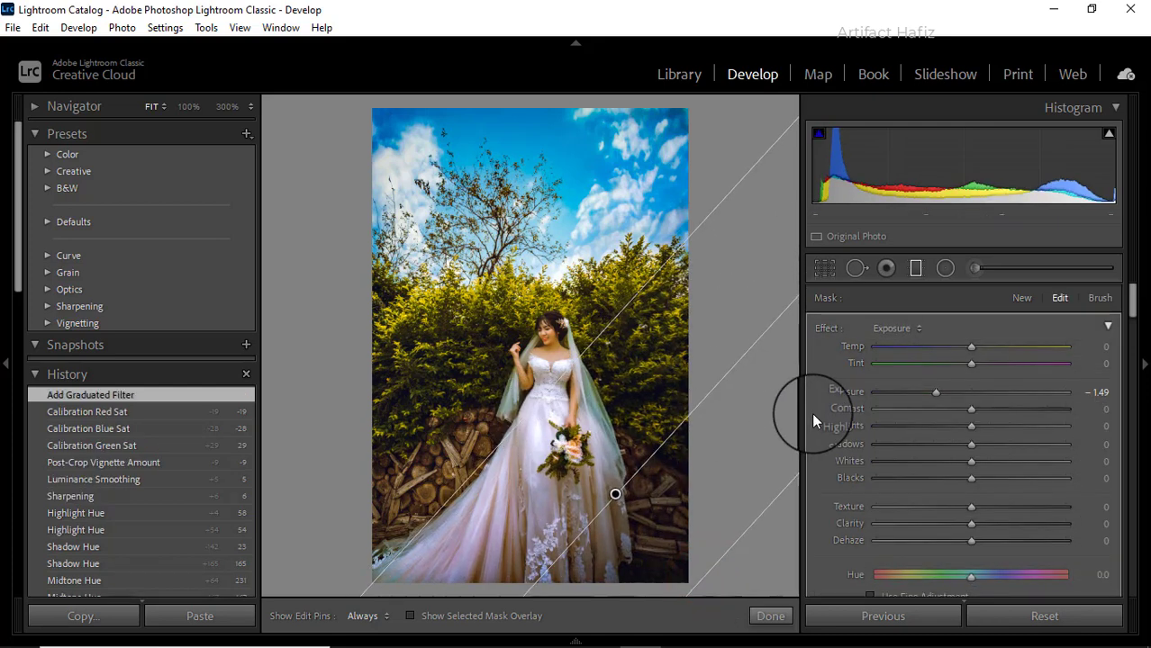
pyautogui.moveTo(545, 398); pyautogui.dragTo(551, 405)
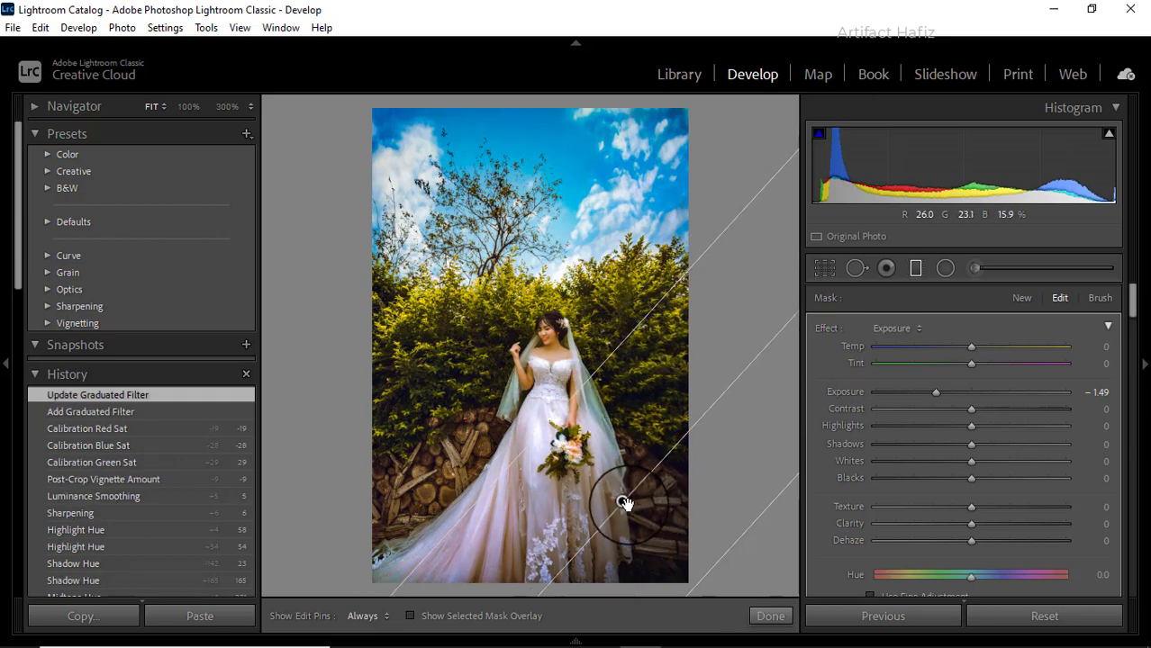
pyautogui.moveTo(622, 501); pyautogui.dragTo(630, 512)
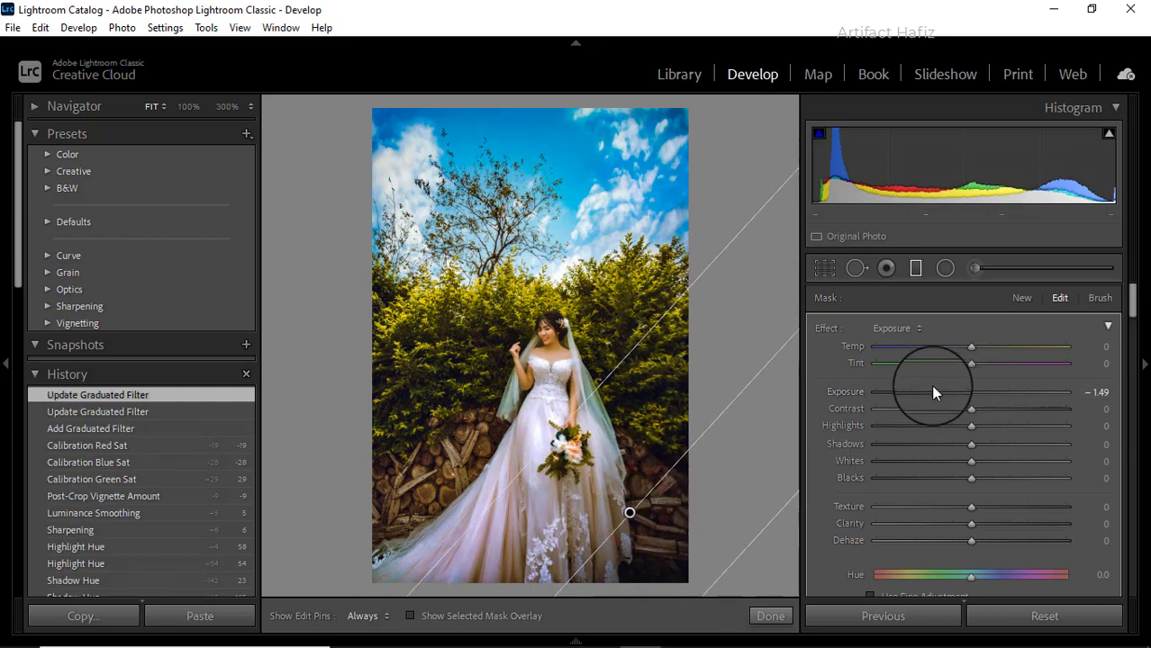
pyautogui.moveTo(934, 391)
pyautogui.mouseDown()
pyautogui.moveTo(905, 392)
pyautogui.moveTo(937, 393)
pyautogui.moveTo(923, 399)
pyautogui.mouseUp()
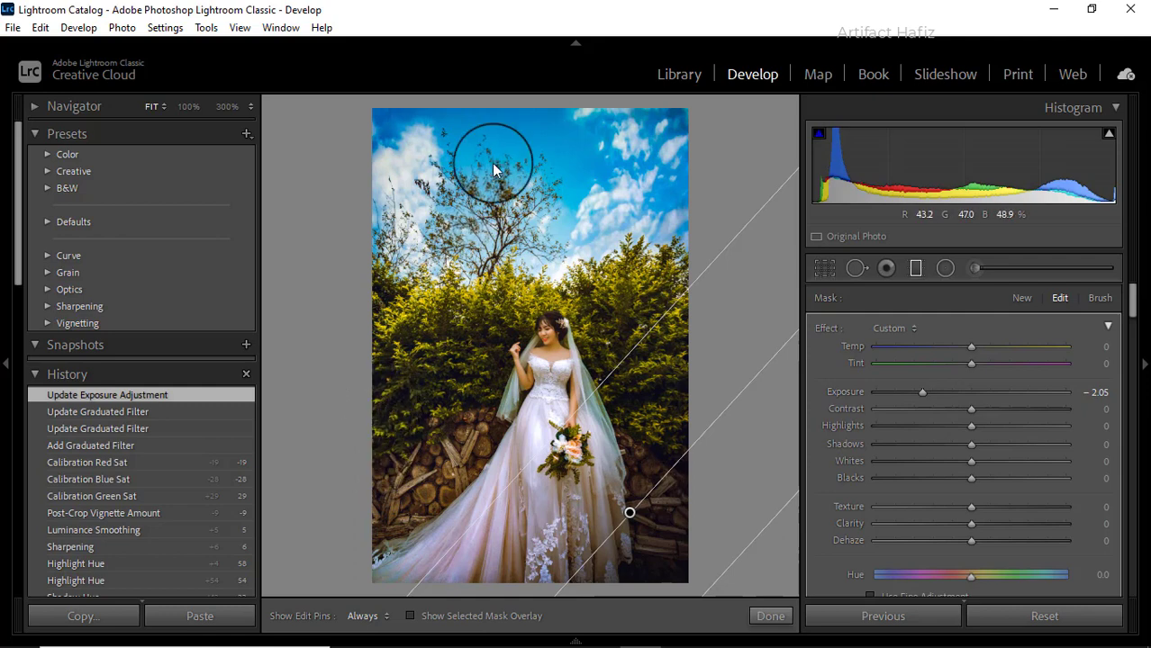
# Add a second graduated filter darkening the sky from above, with exposure −1.20 and saturation 6
pyautogui.moveTo(506, 110); pyautogui.dragTo(600, 448)
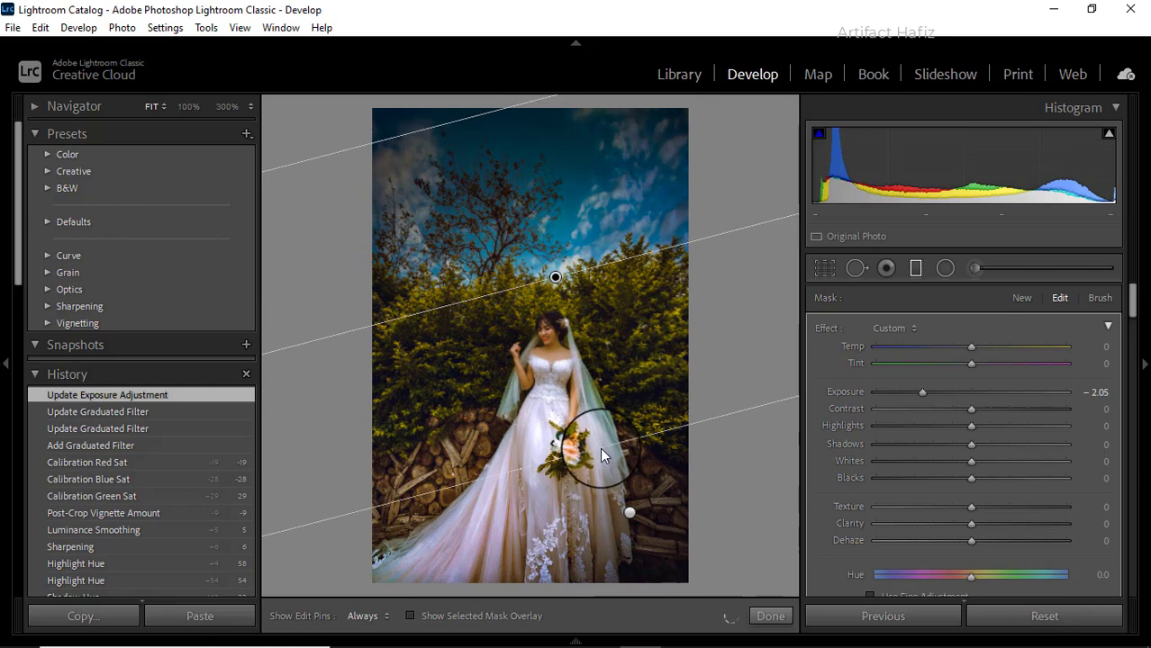
pyautogui.moveTo(576, 374); pyautogui.dragTo(578, 360)
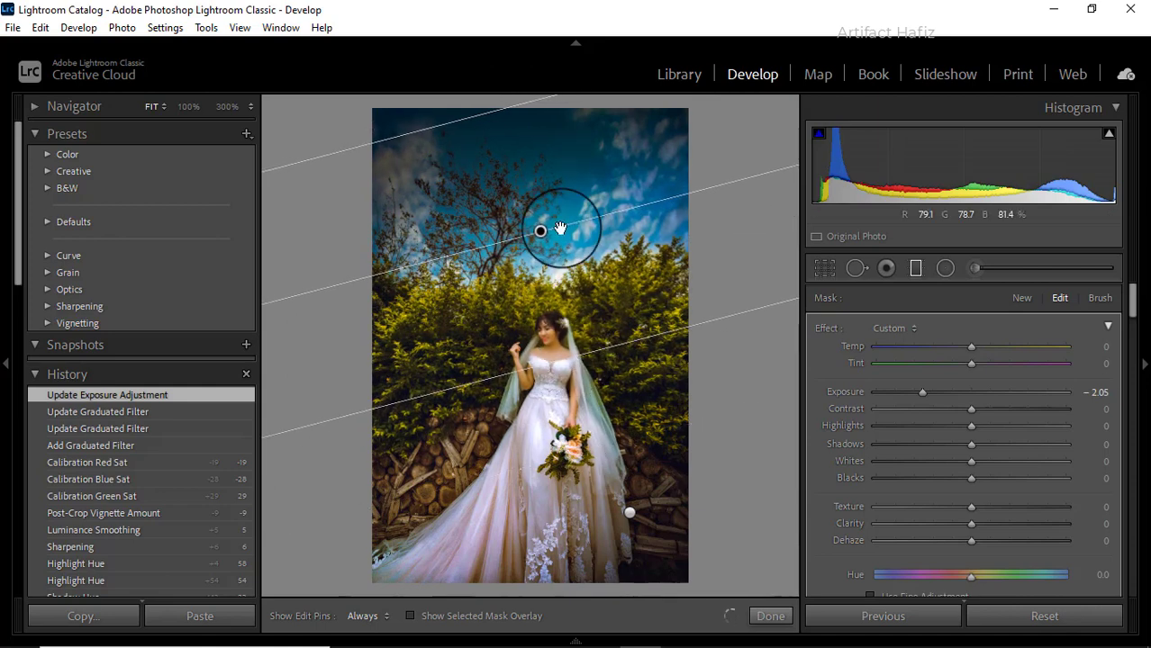
pyautogui.moveTo(536, 233); pyautogui.dragTo(533, 208)
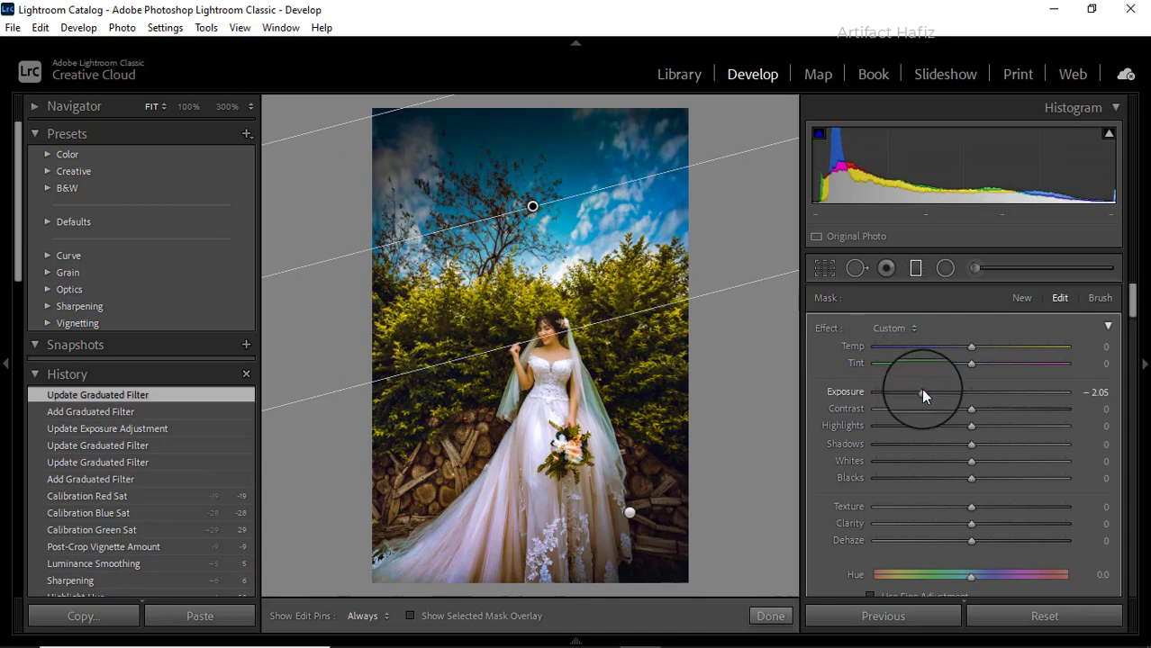
pyautogui.moveTo(941, 399)
pyautogui.mouseDown()
pyautogui.moveTo(958, 403)
pyautogui.moveTo(945, 405)
pyautogui.mouseUp()
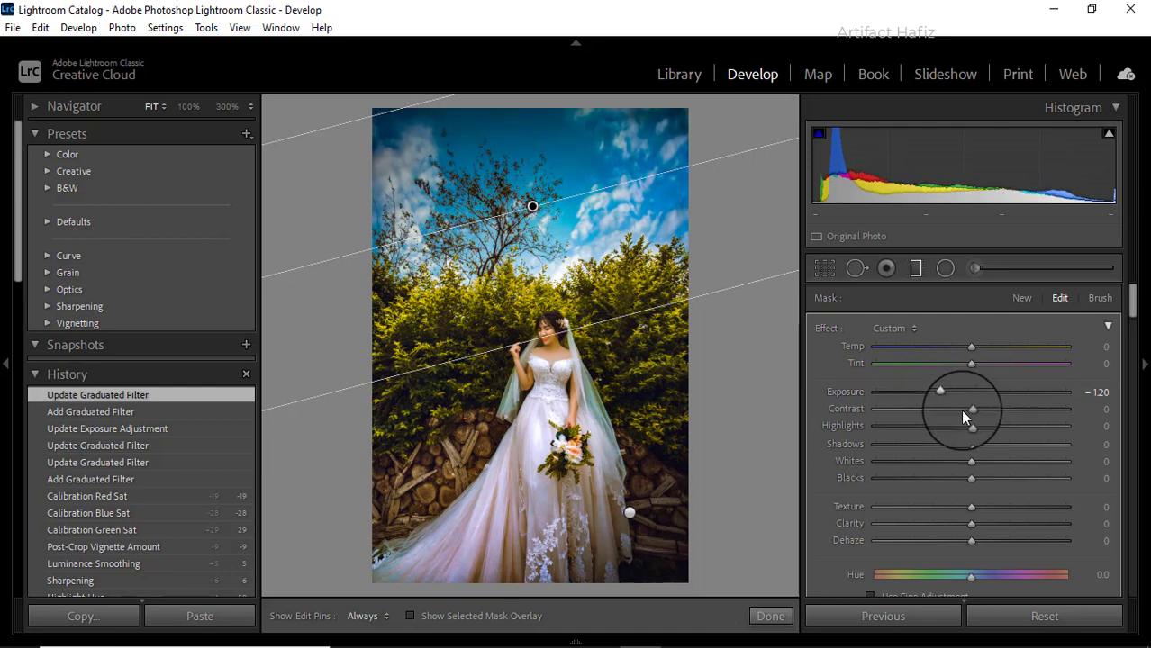
pyautogui.scroll(-4, 1006, 422)
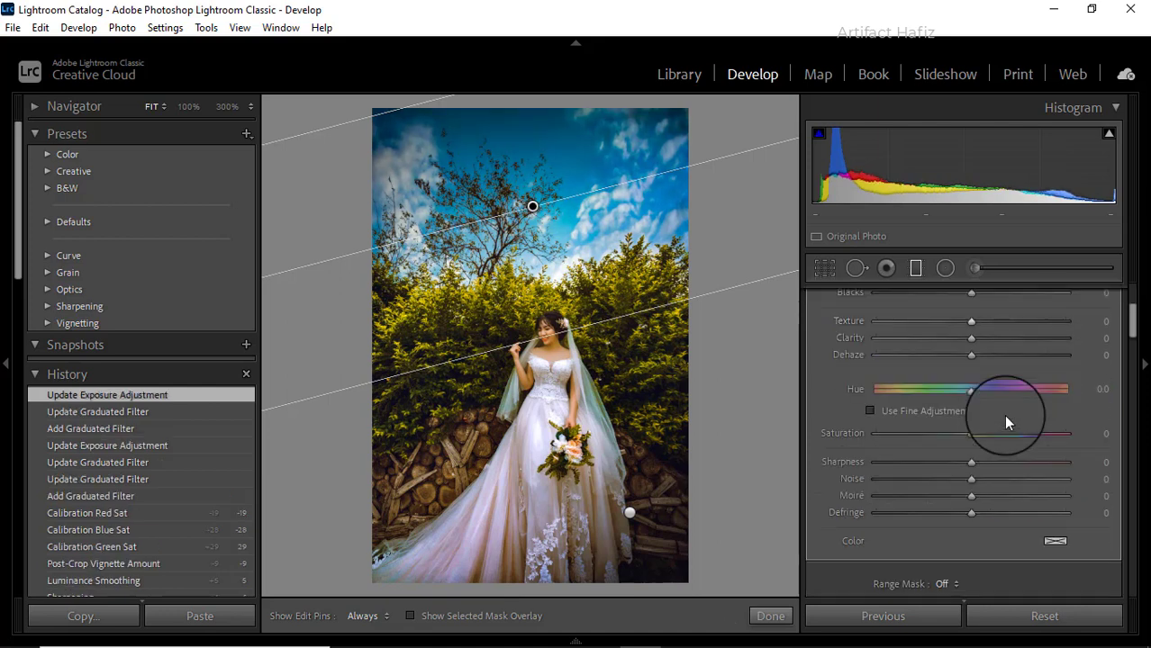
pyautogui.moveTo(988, 439)
pyautogui.mouseDown()
pyautogui.moveTo(1012, 435)
pyautogui.moveTo(977, 435)
pyautogui.mouseUp()
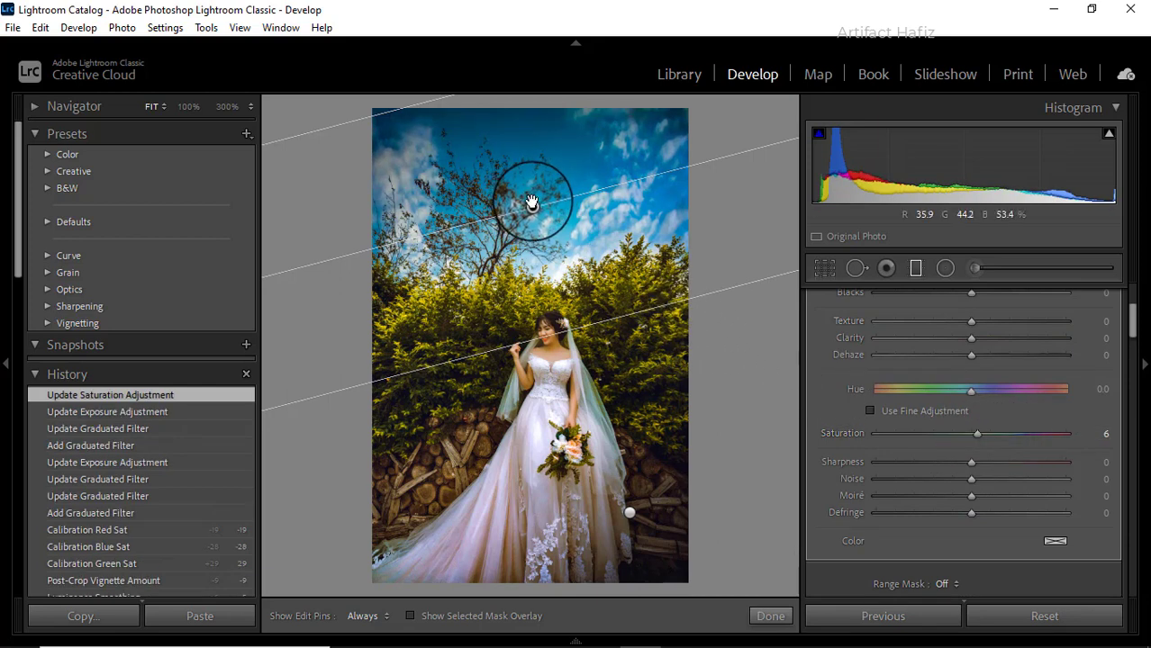
# Rotate and reposition the sky's graduated filter so it darkens diagonally from the photo's upper-right corner, and finish filter editing
pyautogui.moveTo(527, 193); pyautogui.dragTo(462, 239)
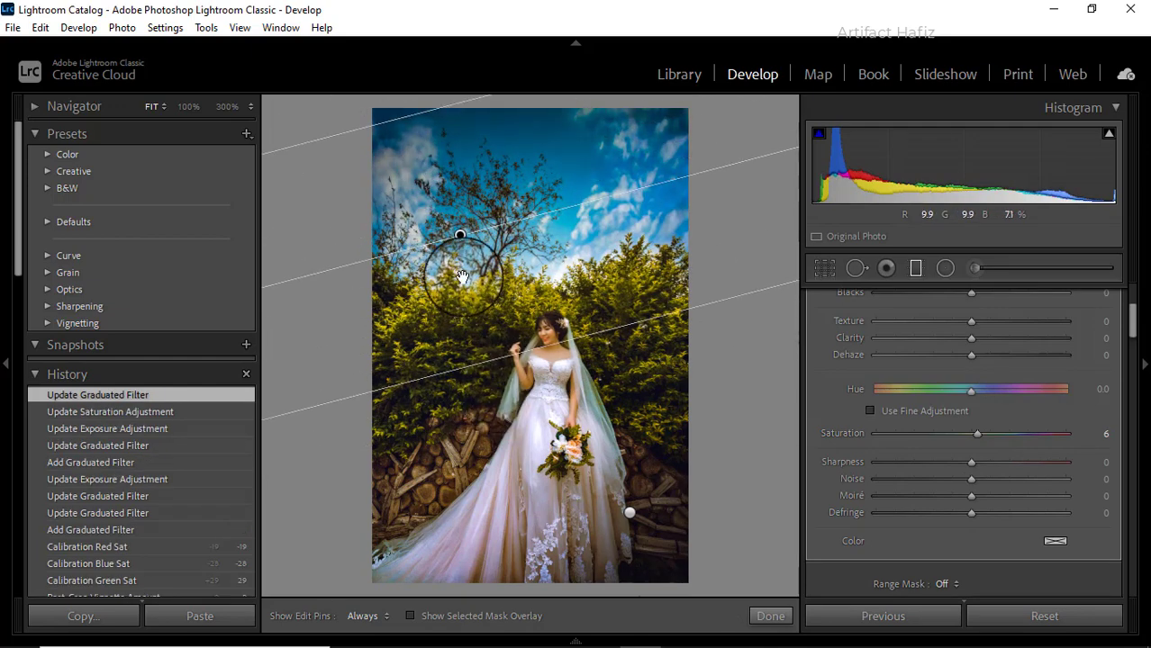
pyautogui.moveTo(444, 240)
pyautogui.mouseDown()
pyautogui.moveTo(446, 259)
pyautogui.moveTo(457, 234)
pyautogui.mouseUp()
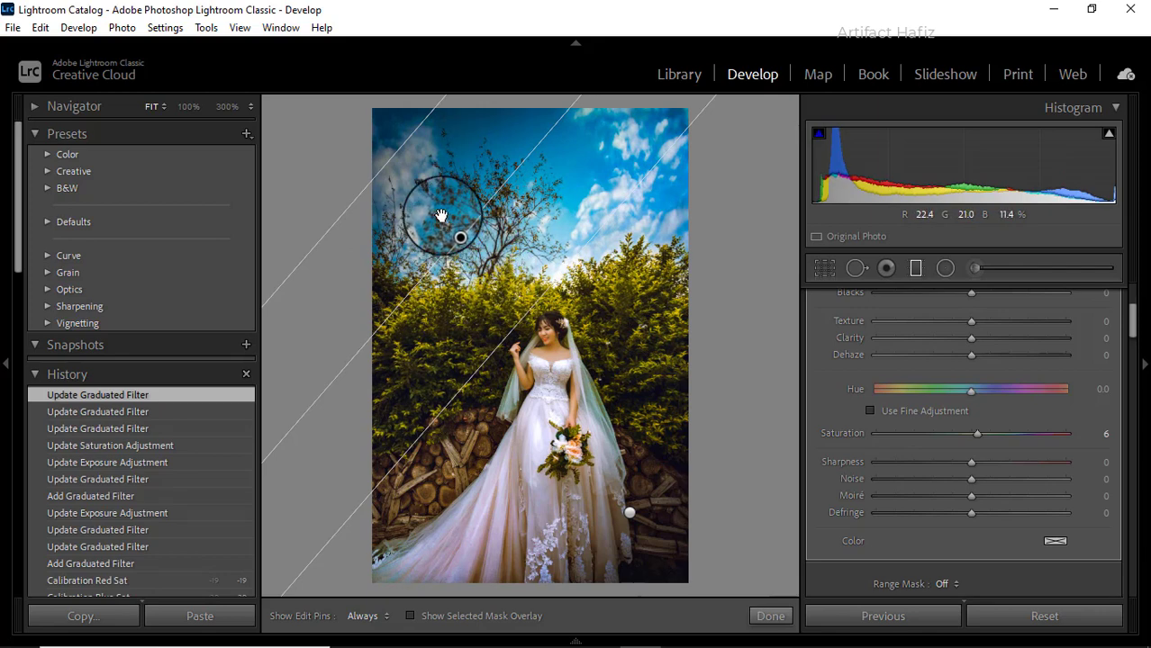
pyautogui.moveTo(471, 219); pyautogui.dragTo(559, 243)
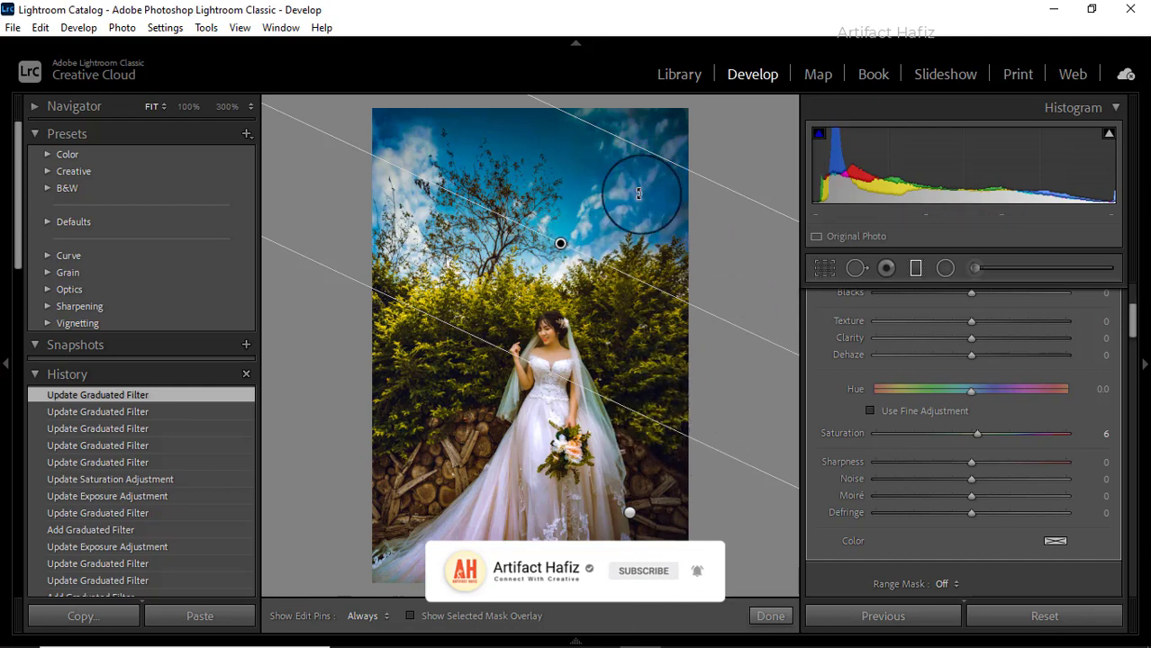
pyautogui.click(767, 616)
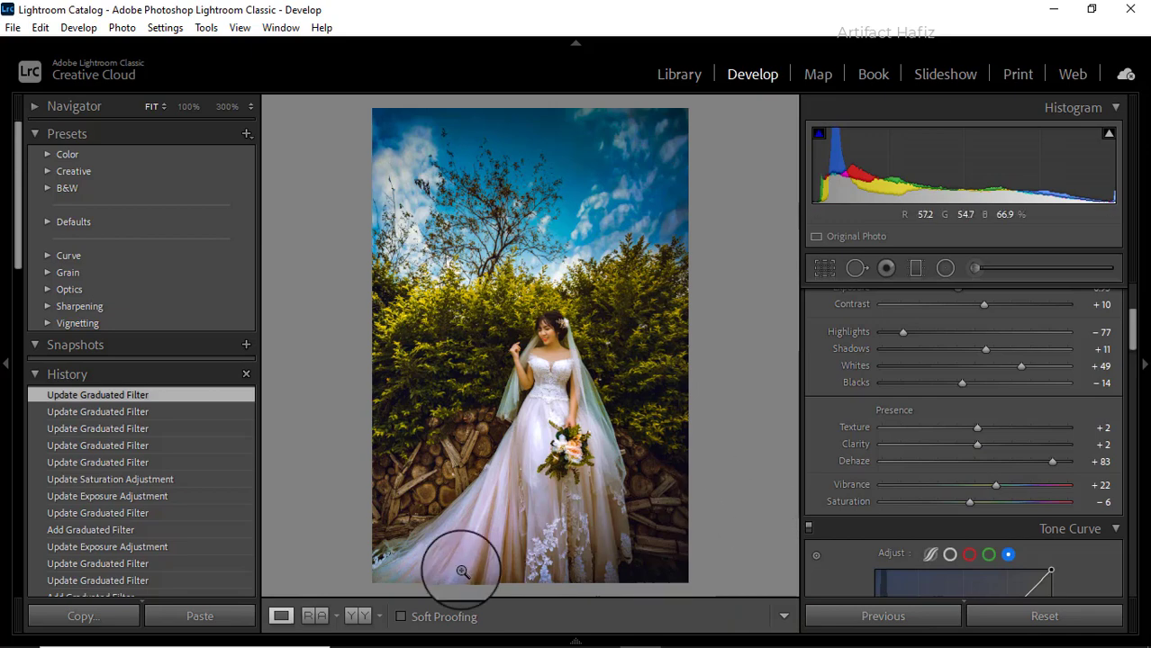
# Compare the original and edited photo side by side, checking the bride up close
pyautogui.click(356, 616)
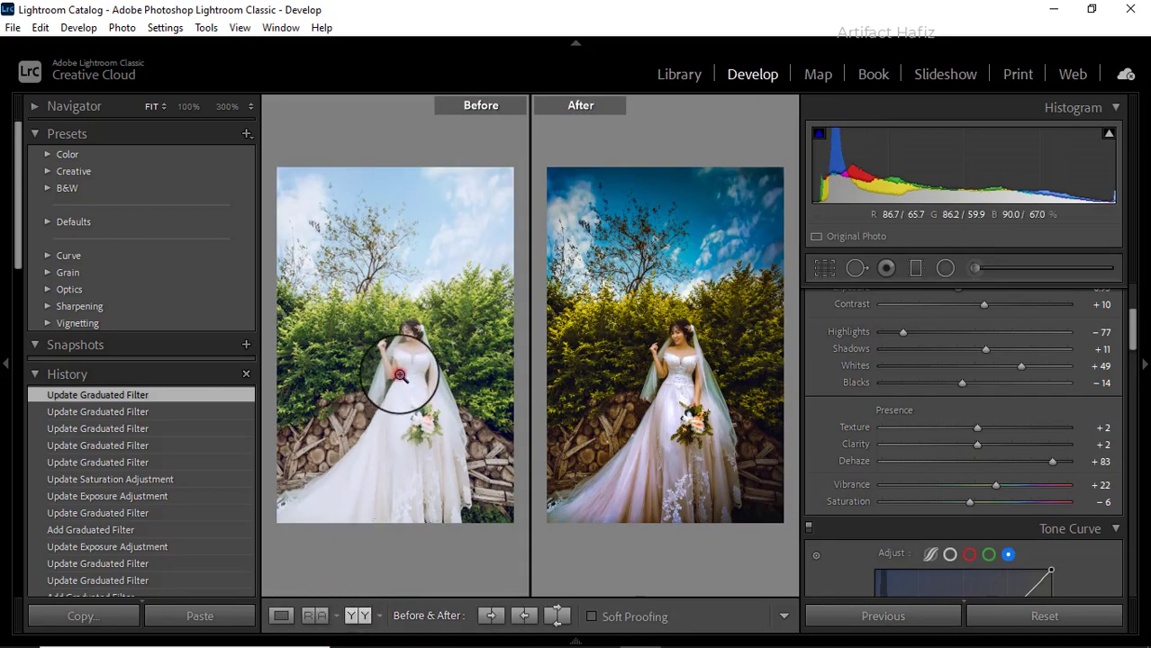
pyautogui.click(399, 370)
pyautogui.click(399, 371)
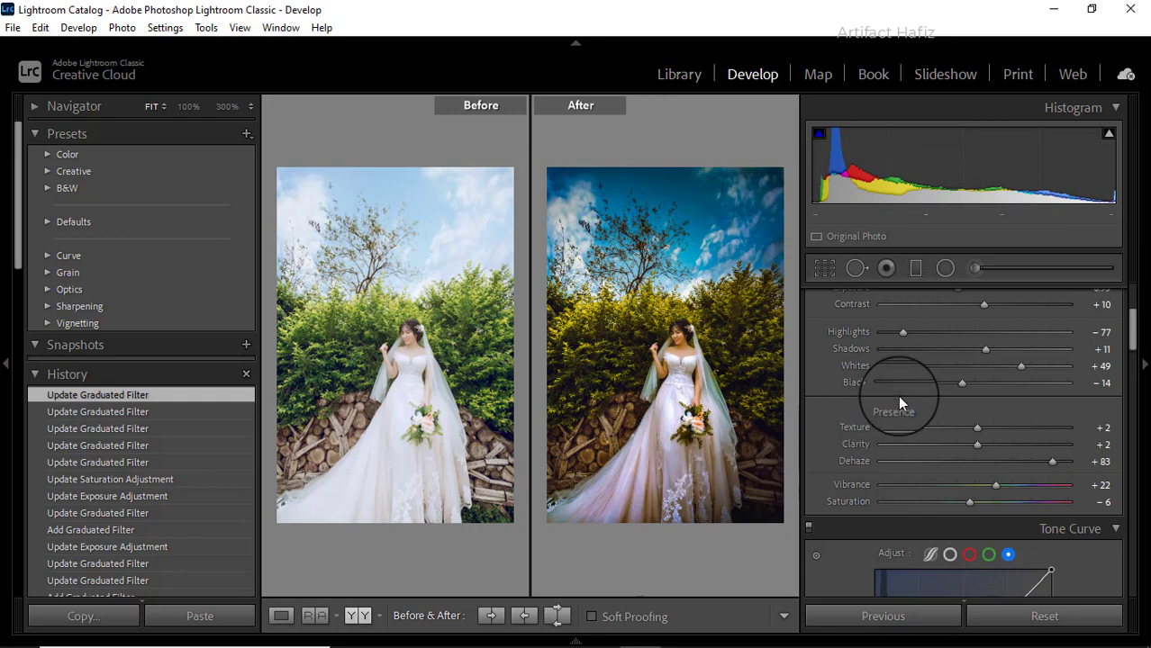
# Set the photo's Blacks to +19 in the basic tone adjustments
pyautogui.scroll(2, 901, 395)
pyautogui.scroll(-2, 907, 396)
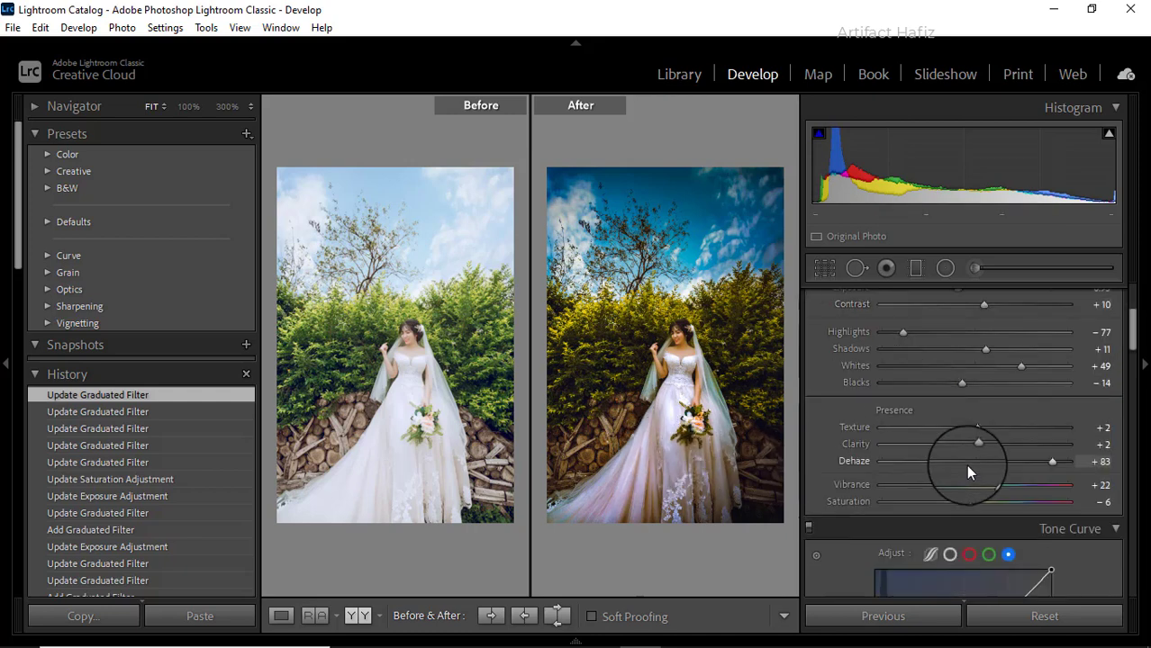
pyautogui.moveTo(962, 385); pyautogui.dragTo(991, 388)
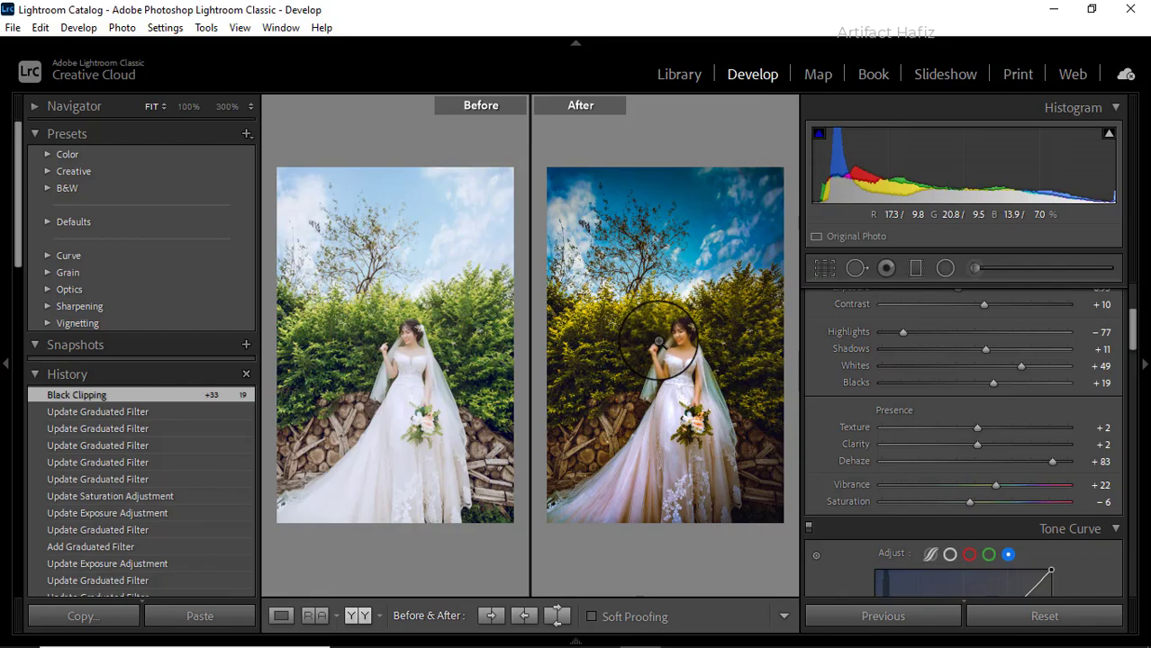